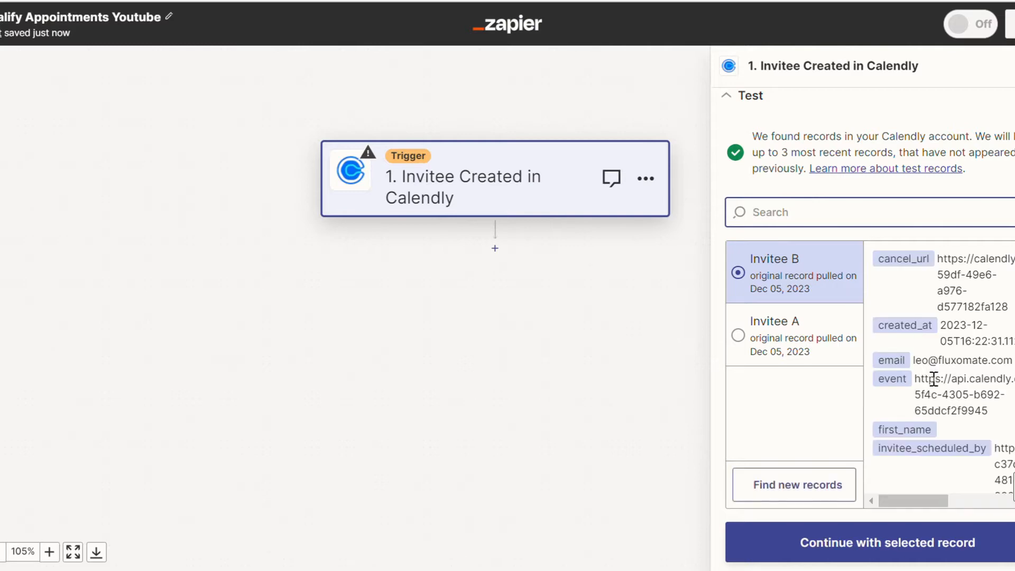
# Review the Calendly trigger's test record and the flowchart's filter branch that sorts bookings by type of call.
pyautogui.hscroll(1, 869, 380)
pyautogui.scroll(-1, 961, 402)
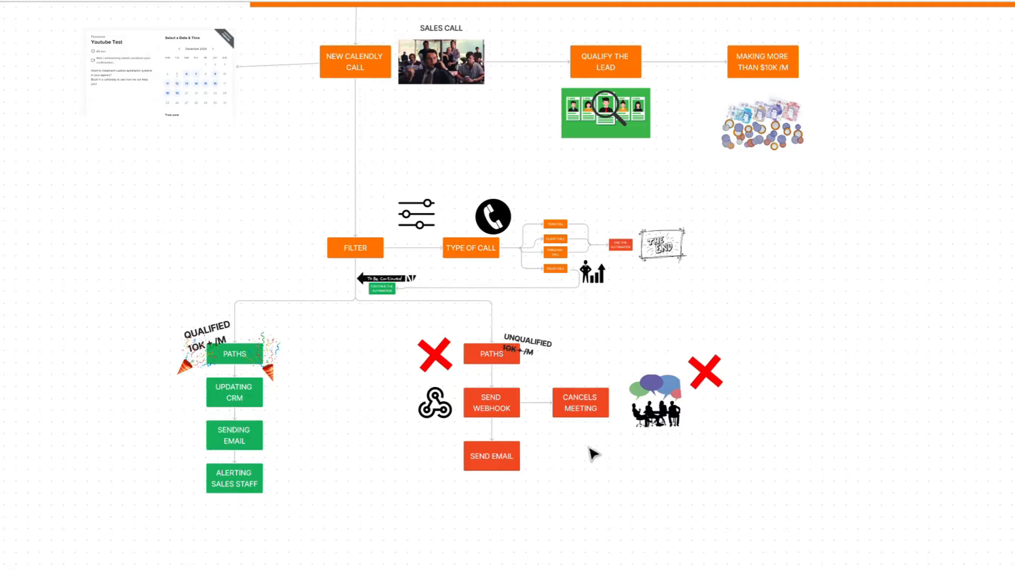
pyautogui.moveTo(593, 453); pyautogui.dragTo(457, 301)
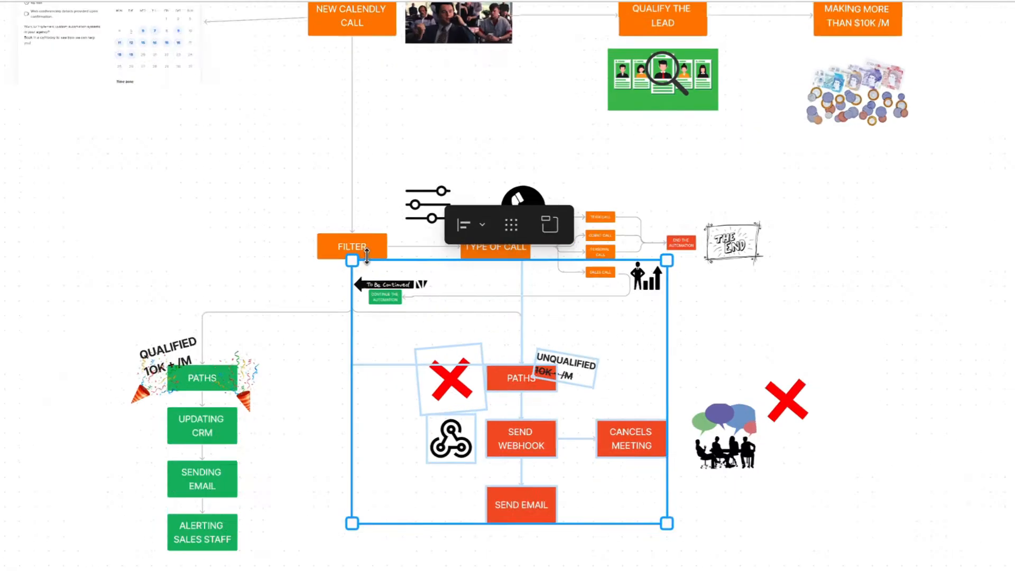
pyautogui.click(809, 312)
pyautogui.scroll(5, 576, 220)
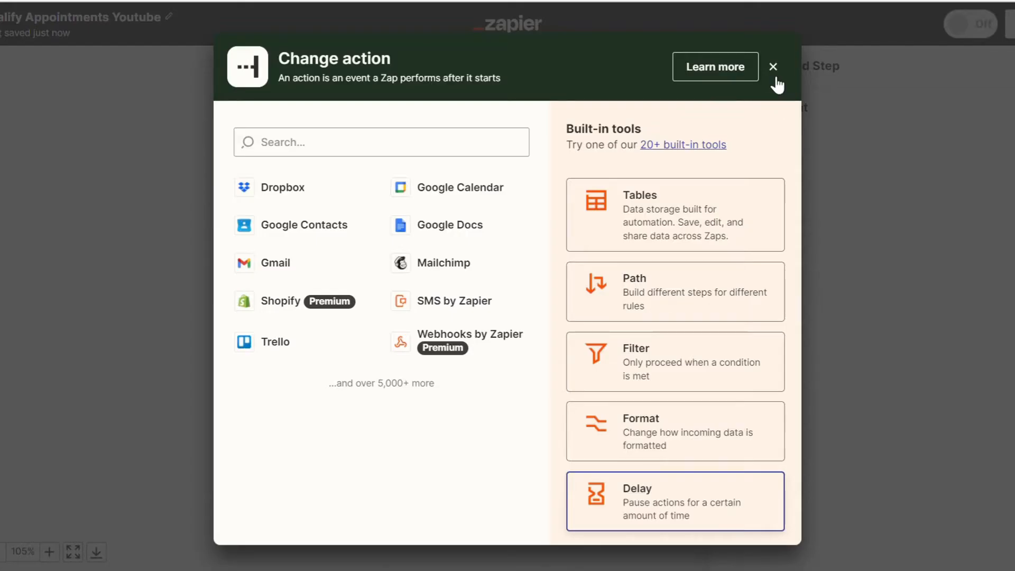
pyautogui.click(772, 66)
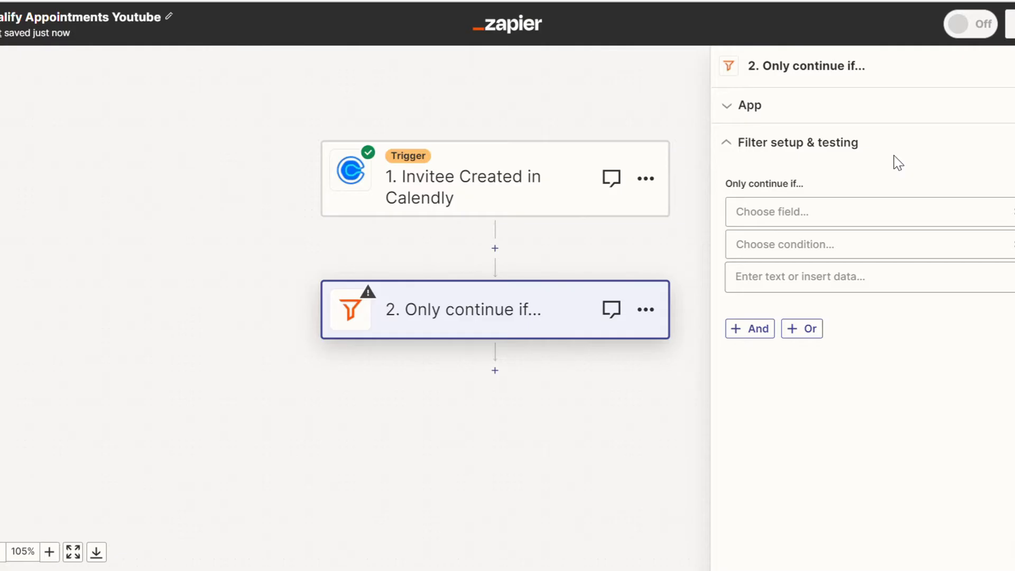
# Set the filter to continue only if the trigger's Event Type Name text contains "Youtube".
pyautogui.click(817, 212)
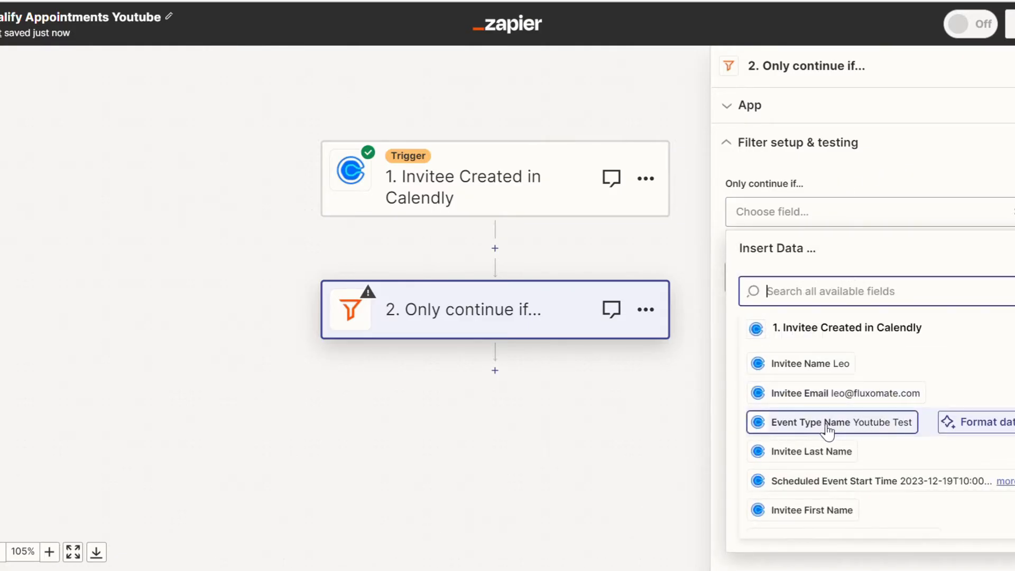
pyautogui.click(848, 426)
pyautogui.click(834, 245)
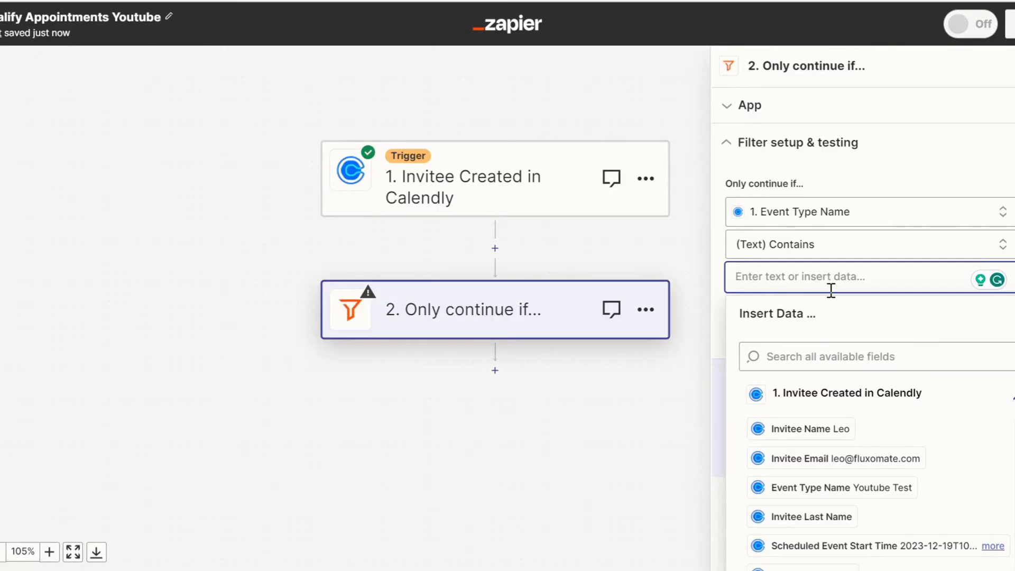
pyautogui.write('Youtube')
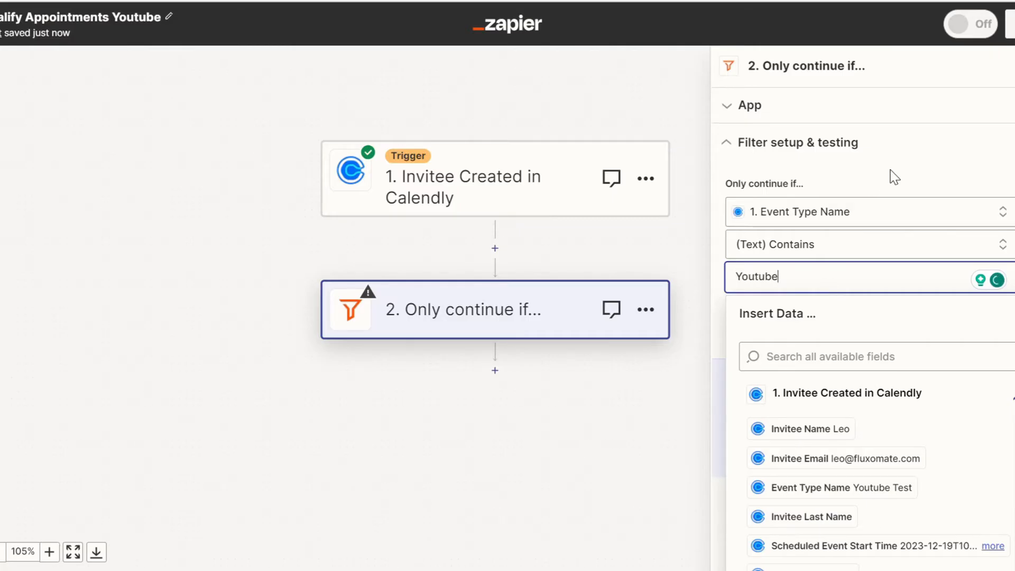
pyautogui.click(891, 170)
# Test the filter against the sample Calendly record and continue to the next action.
pyautogui.click(740, 431)
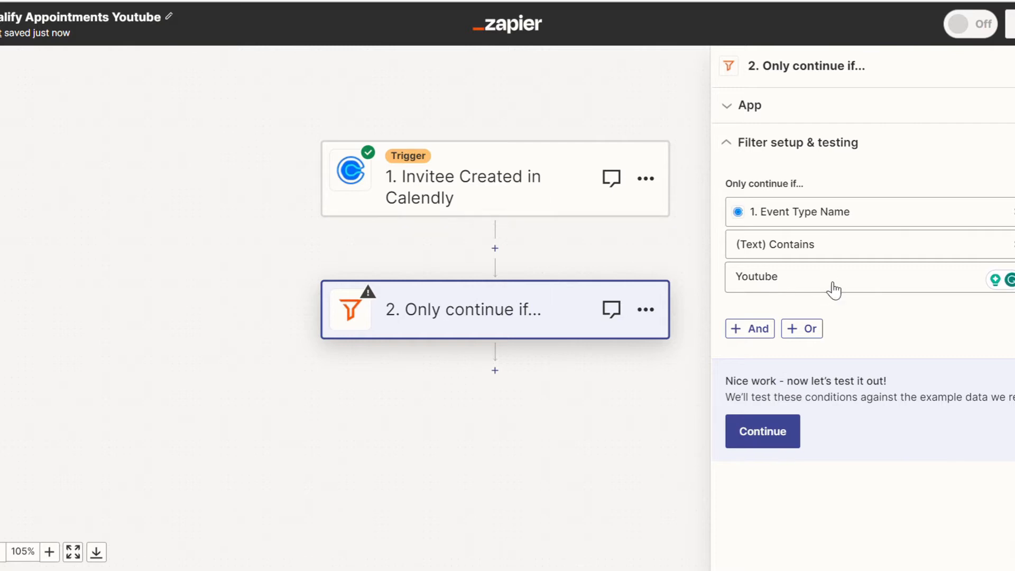
pyautogui.scroll(-1, 839, 466)
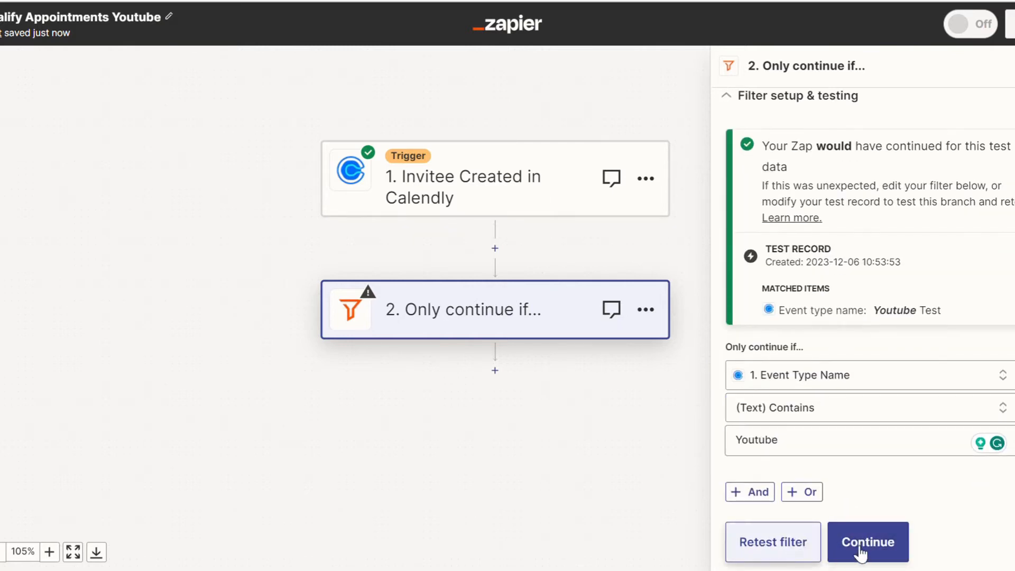
pyautogui.click(783, 558)
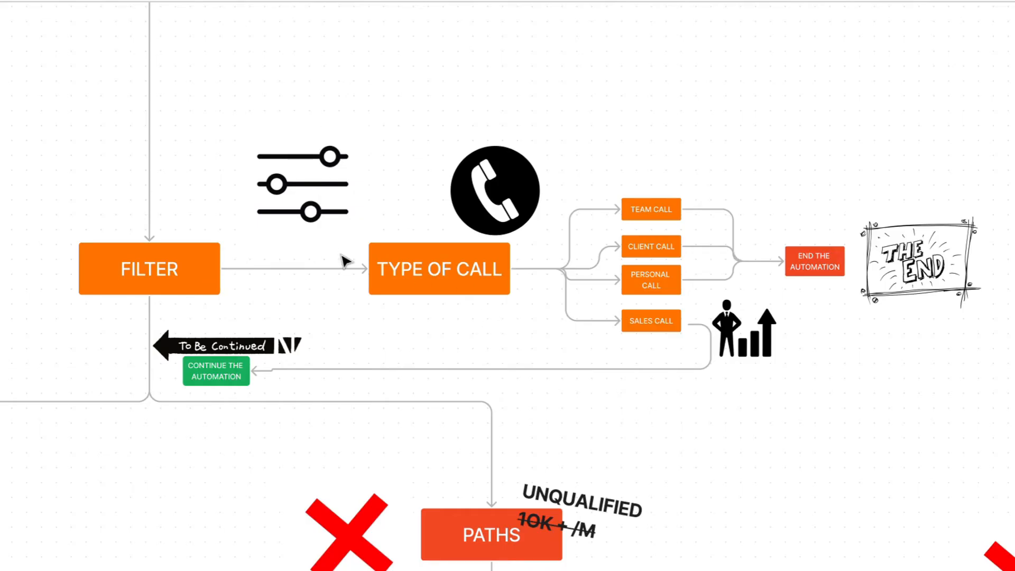
# Check the flowchart's next stage and make the third action after the filter a Path step.
pyautogui.hscroll(-1, 355, 252)
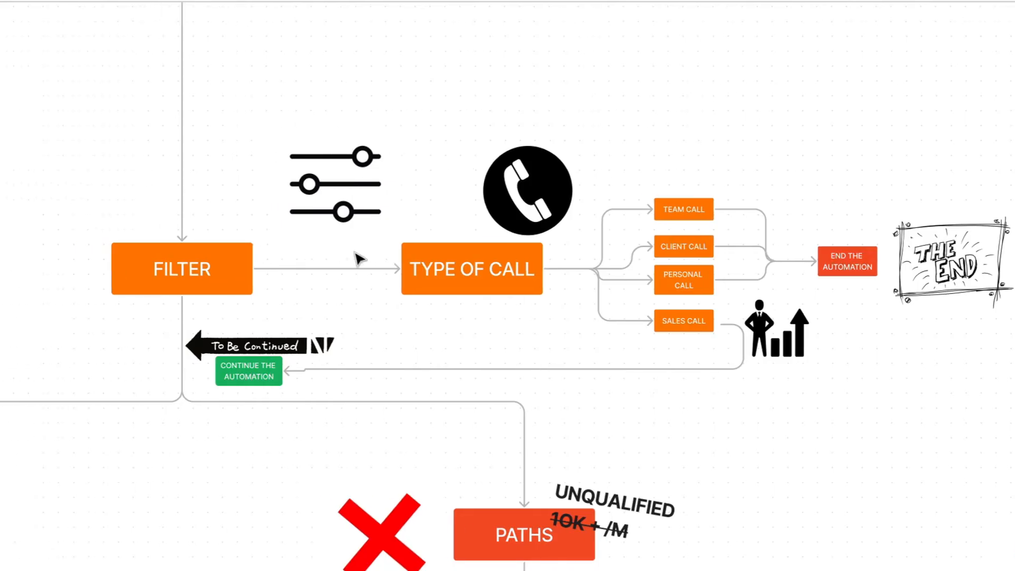
pyautogui.scroll(-5, 407, 279)
pyautogui.hscroll(-5, 407, 279)
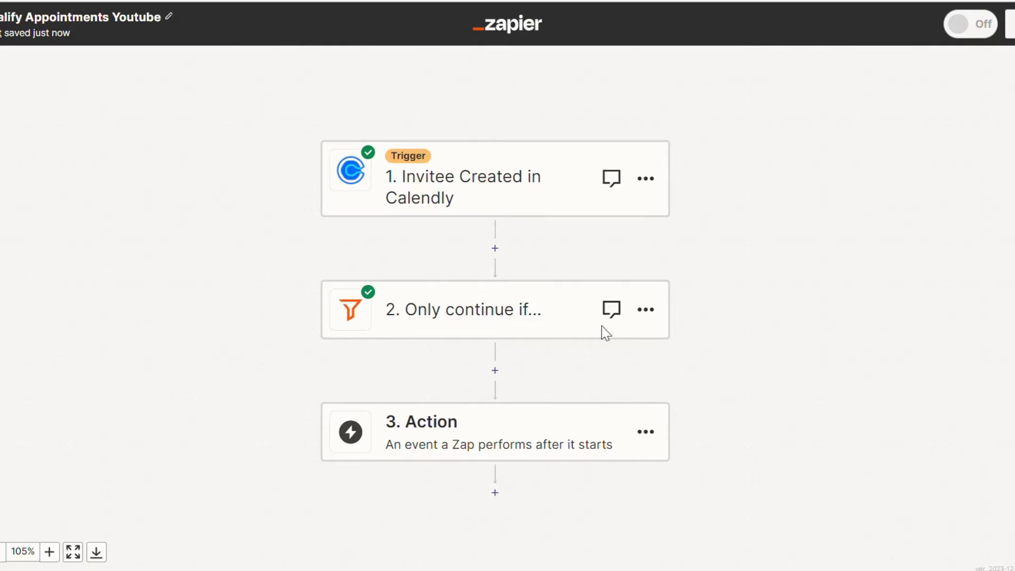
pyautogui.scroll(-1, 606, 333)
pyautogui.click(516, 414)
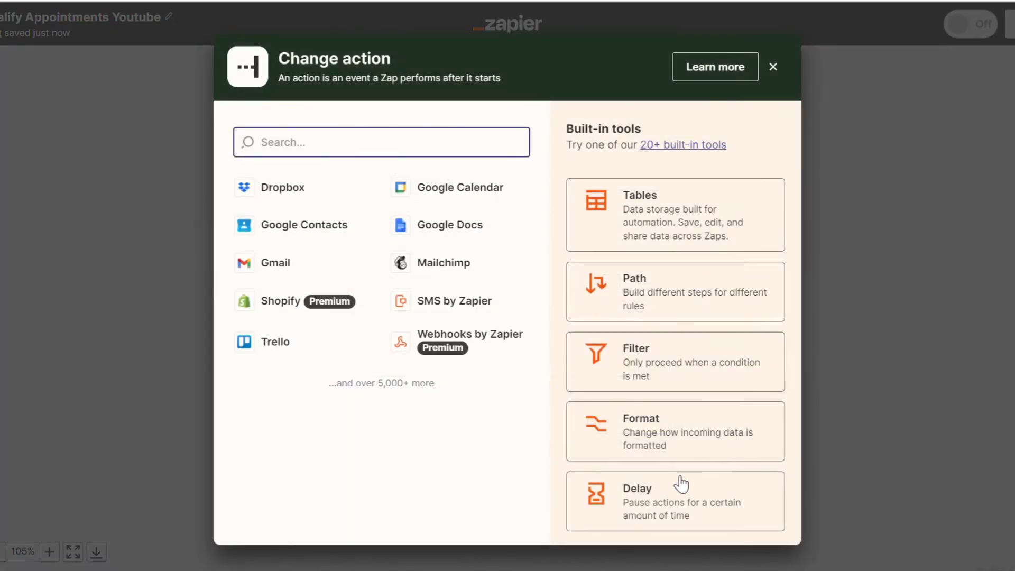
pyautogui.click(636, 299)
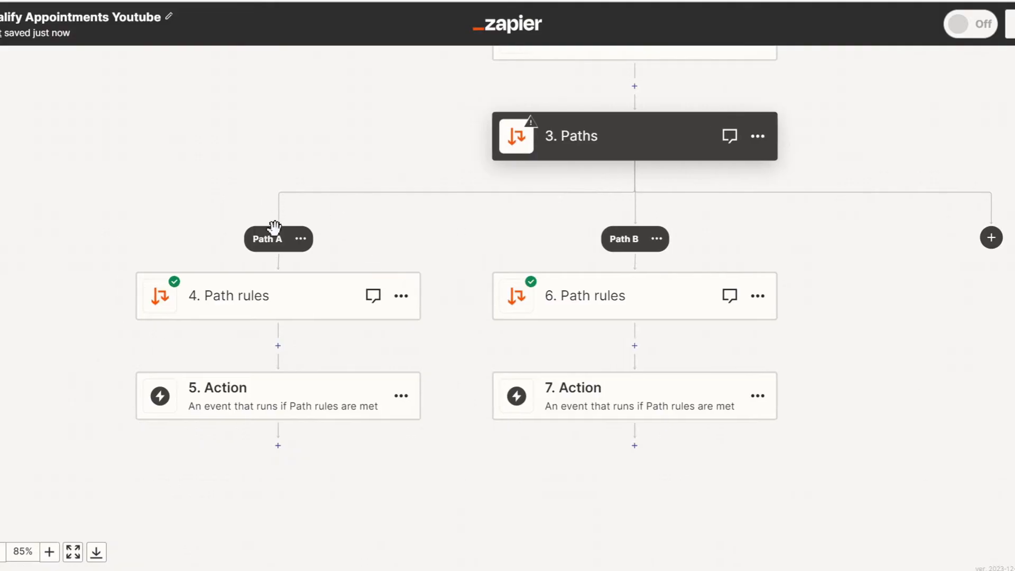
# Set Path A's rule to continue only if the Calendly Questions And Responses 1 Answer text contains "50".
pyautogui.click(290, 298)
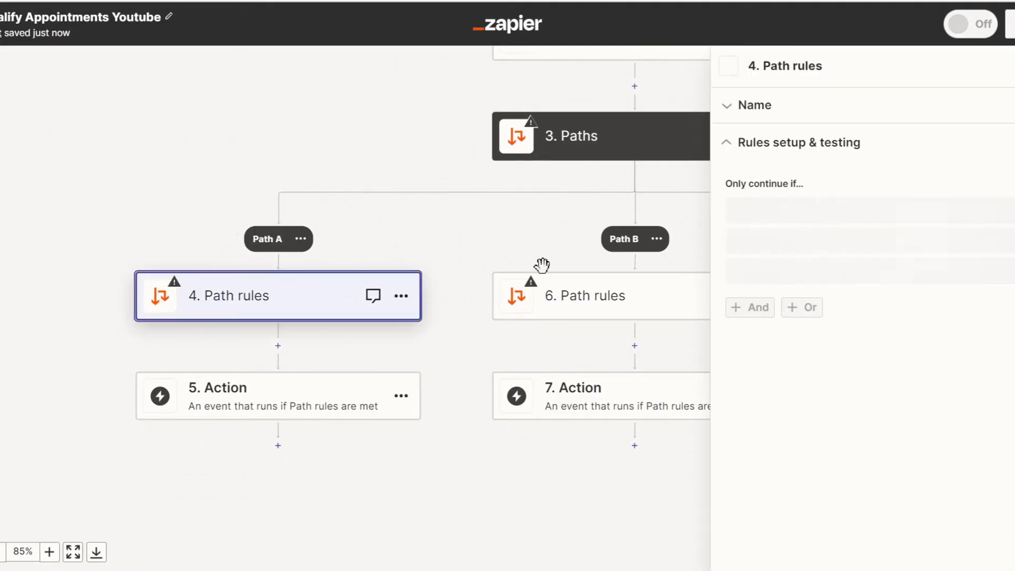
pyautogui.click(806, 213)
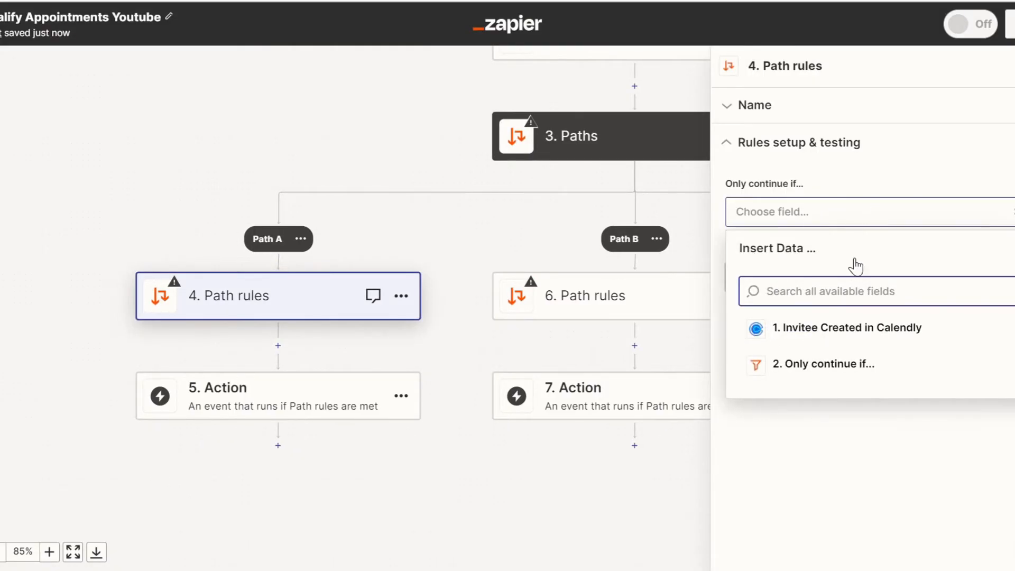
pyautogui.click(858, 330)
pyautogui.scroll(-3, 874, 392)
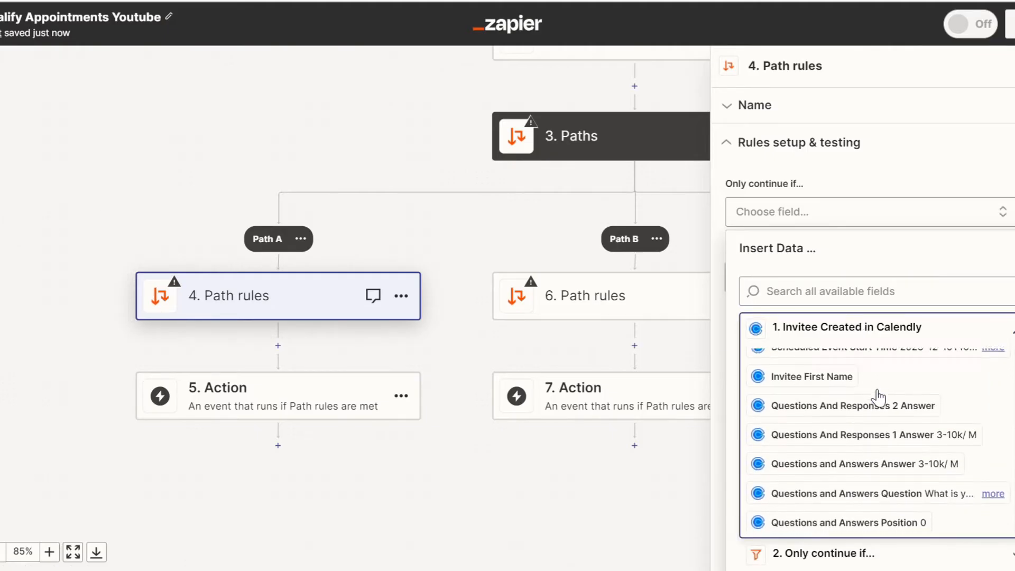
pyautogui.click(871, 434)
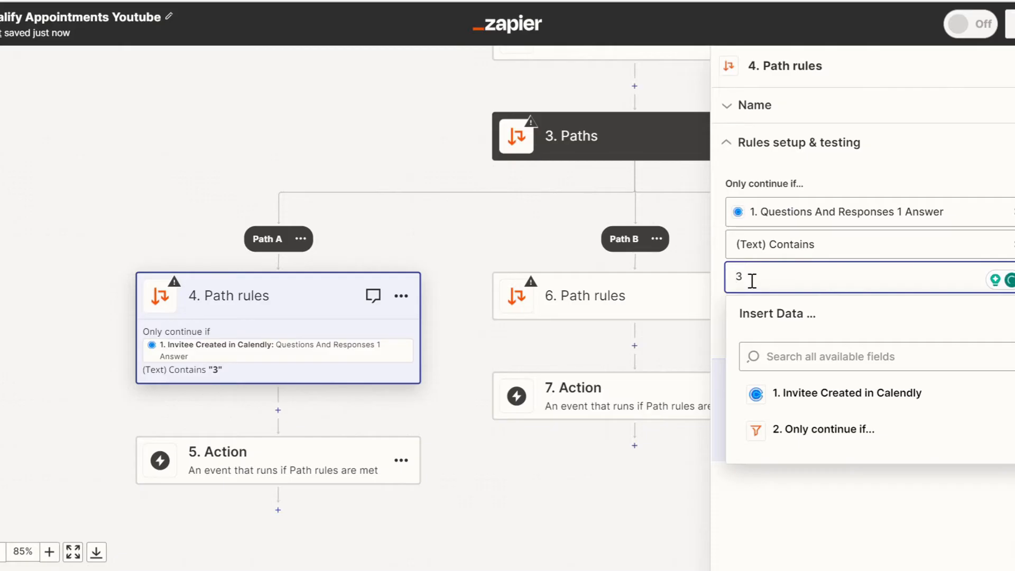
pyautogui.press('BackSpace')
pyautogui.click(899, 518)
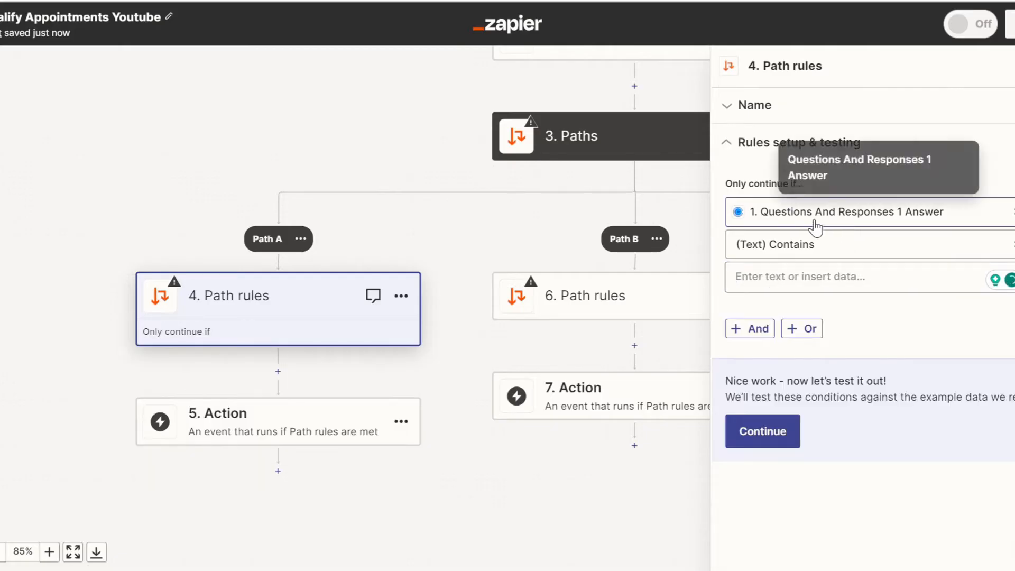
pyautogui.click(779, 276)
pyautogui.write('5')
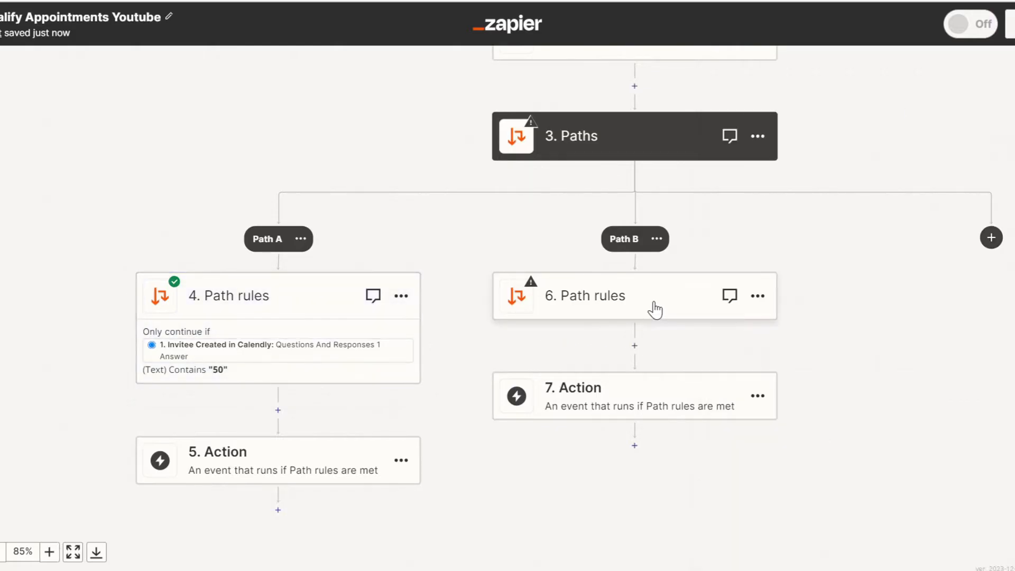
# Set Path B's rule to continue only if the Calendly Questions And Responses 1 Answer text contains "3".
pyautogui.click(637, 300)
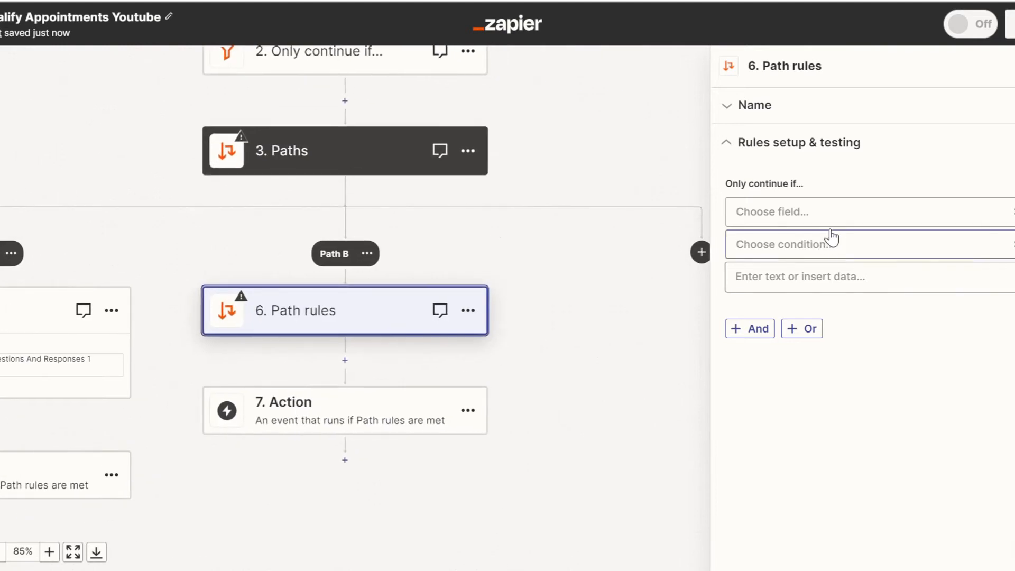
pyautogui.click(828, 225)
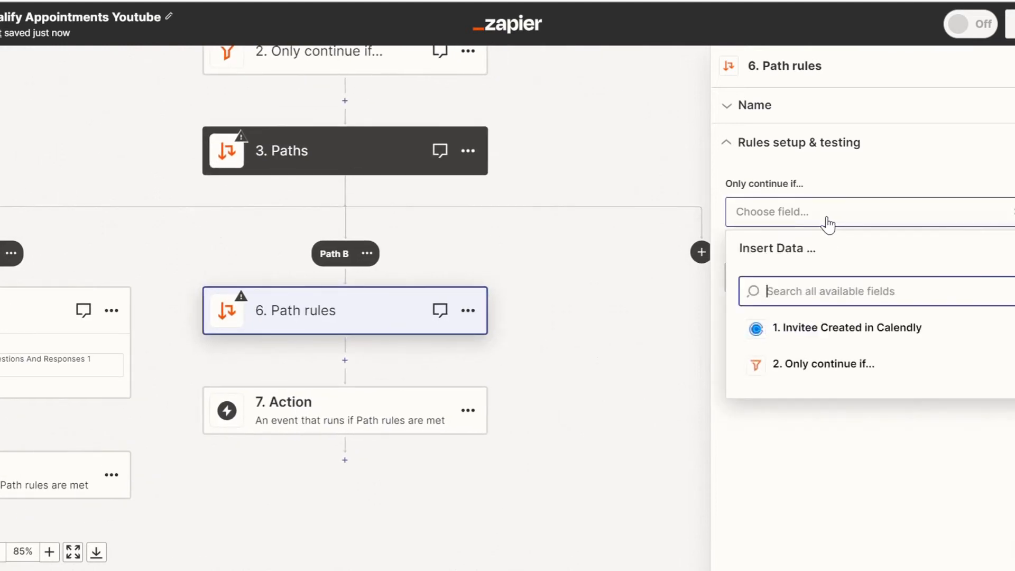
pyautogui.click(863, 328)
pyautogui.scroll(-3, 920, 402)
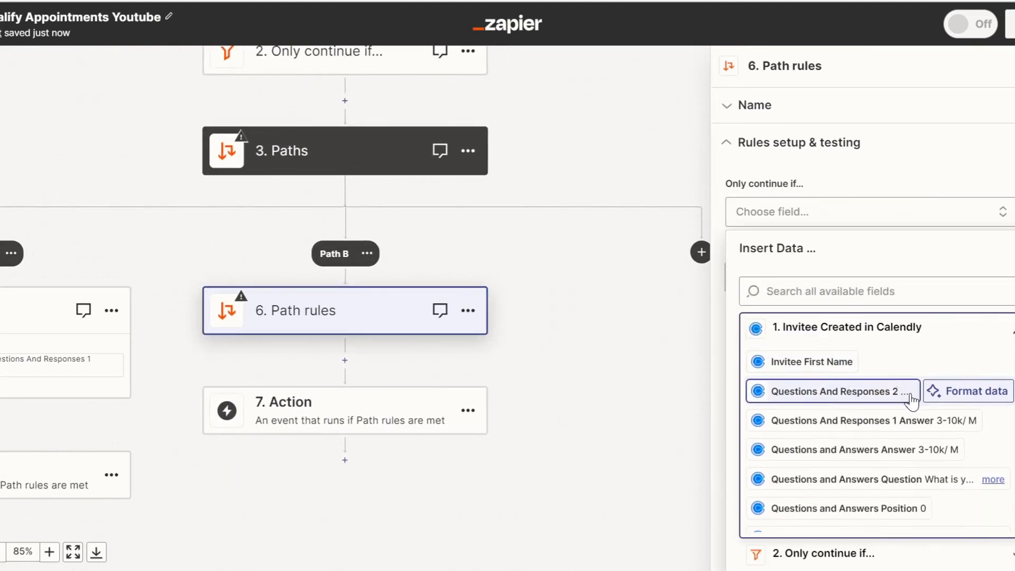
pyautogui.click(880, 423)
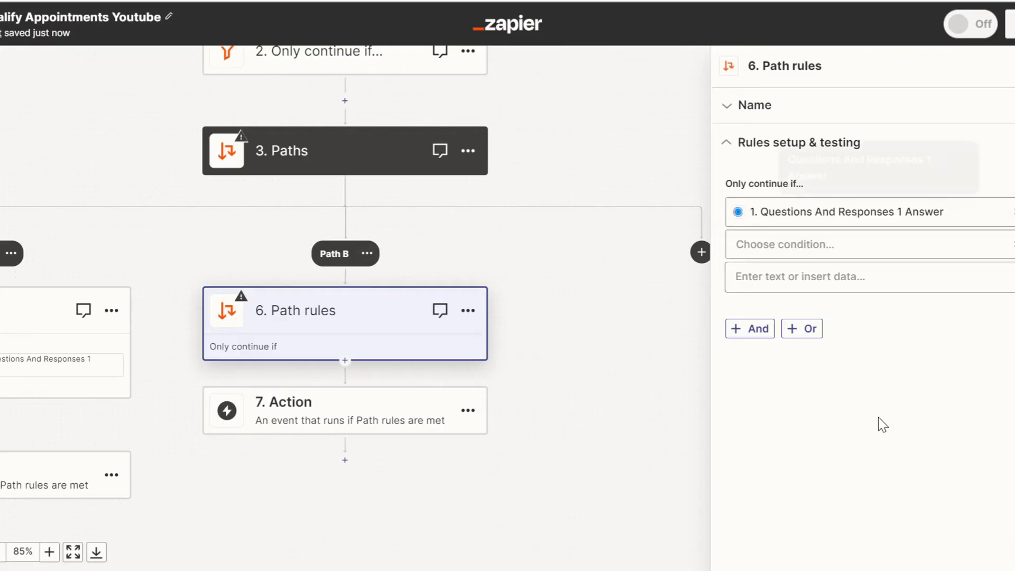
pyautogui.click(805, 252)
pyautogui.click(796, 283)
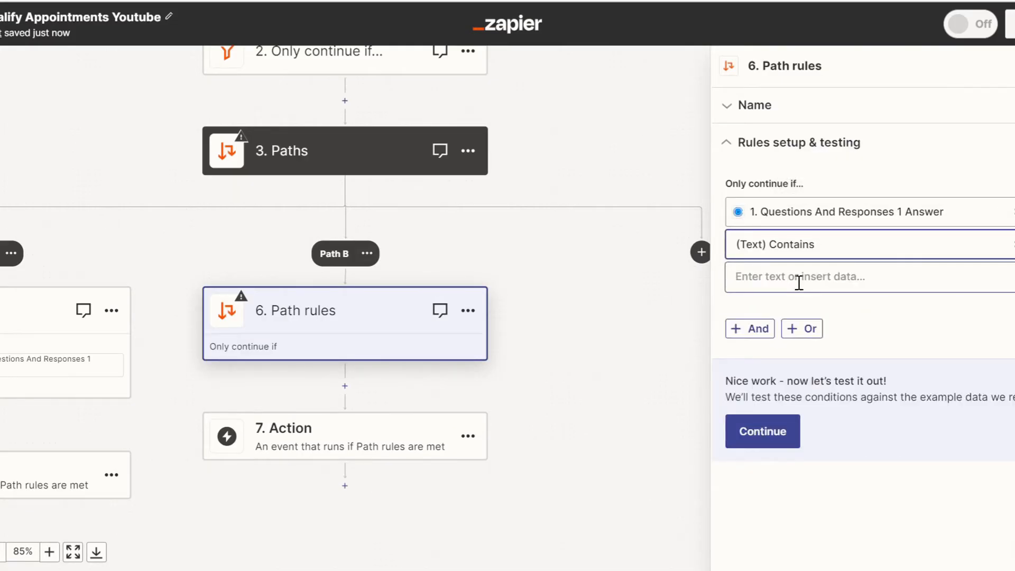
pyautogui.click(798, 282)
pyautogui.write('3')
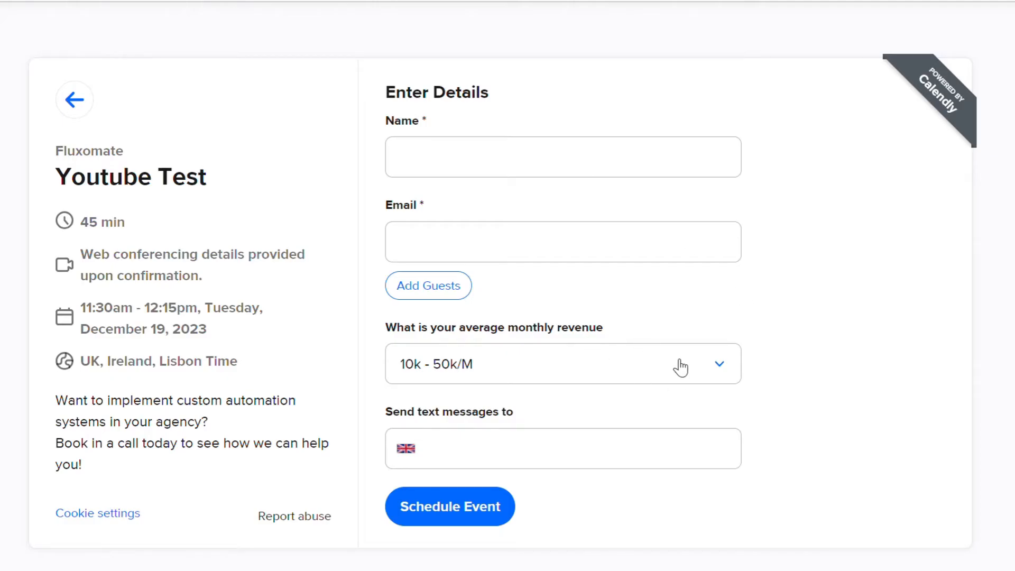
# Check the average monthly revenue options on the Calendly booking form and test Path B's rule.
pyautogui.click(680, 366)
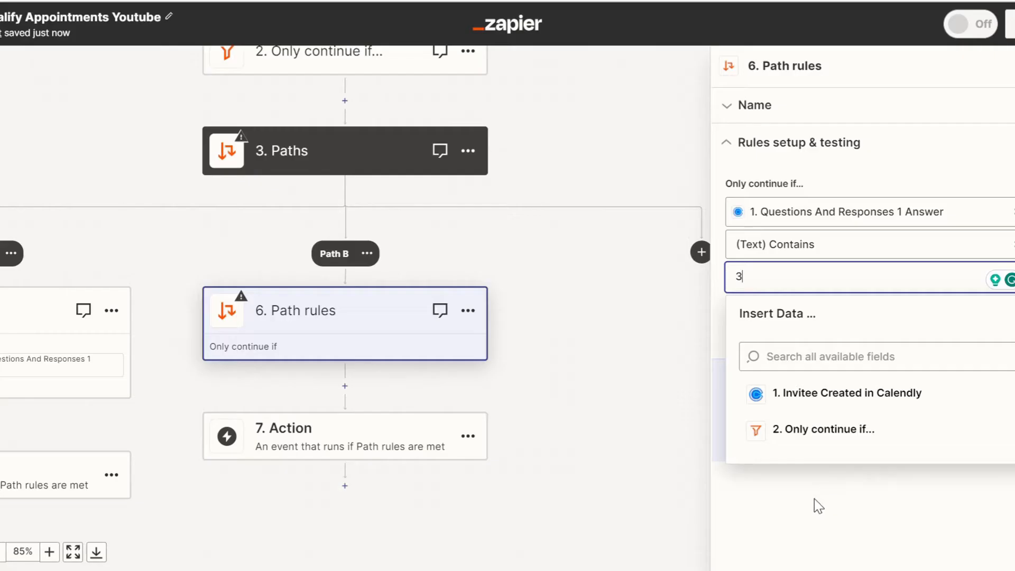
pyautogui.click(813, 502)
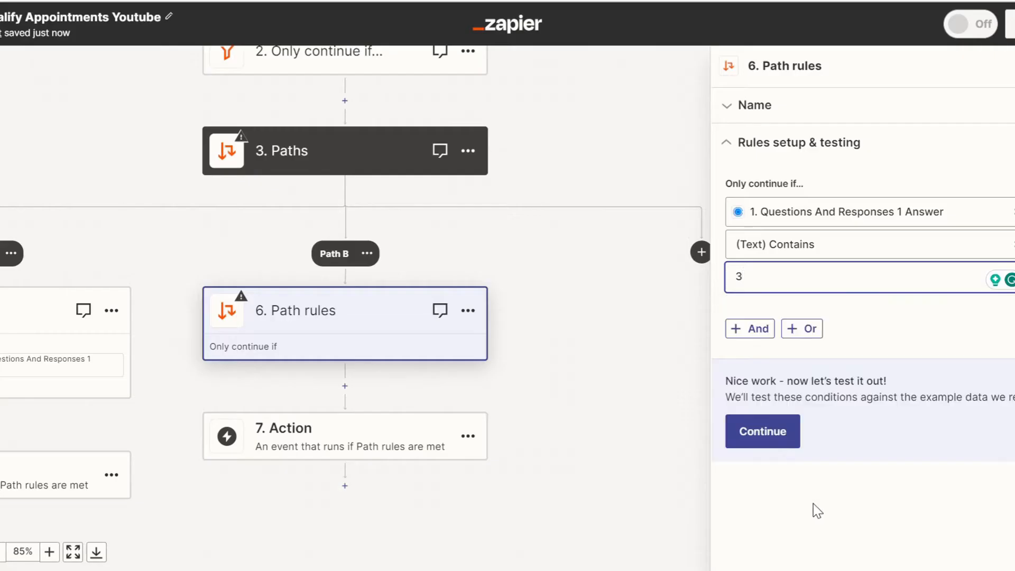
pyautogui.click(756, 438)
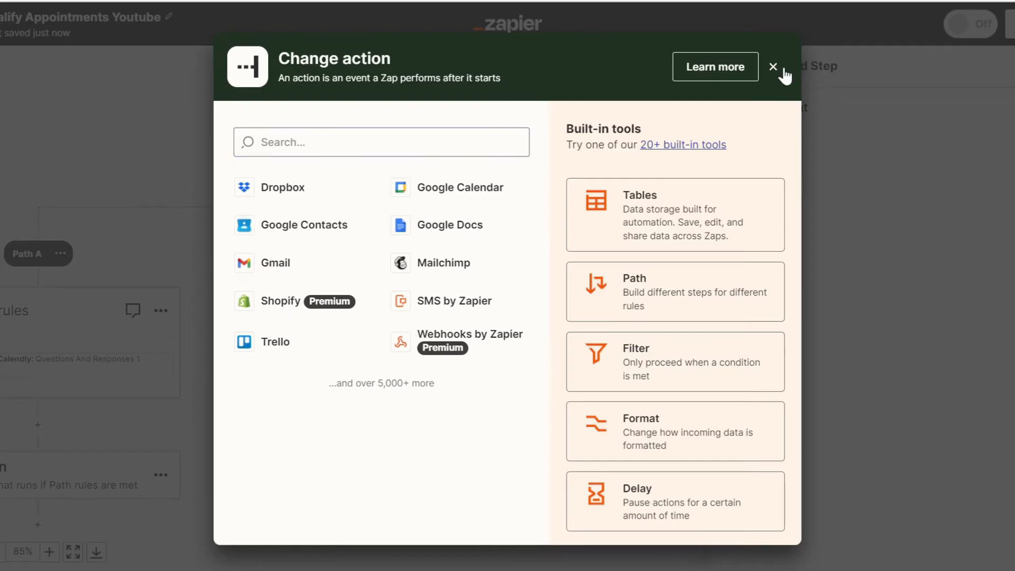
pyautogui.click(776, 66)
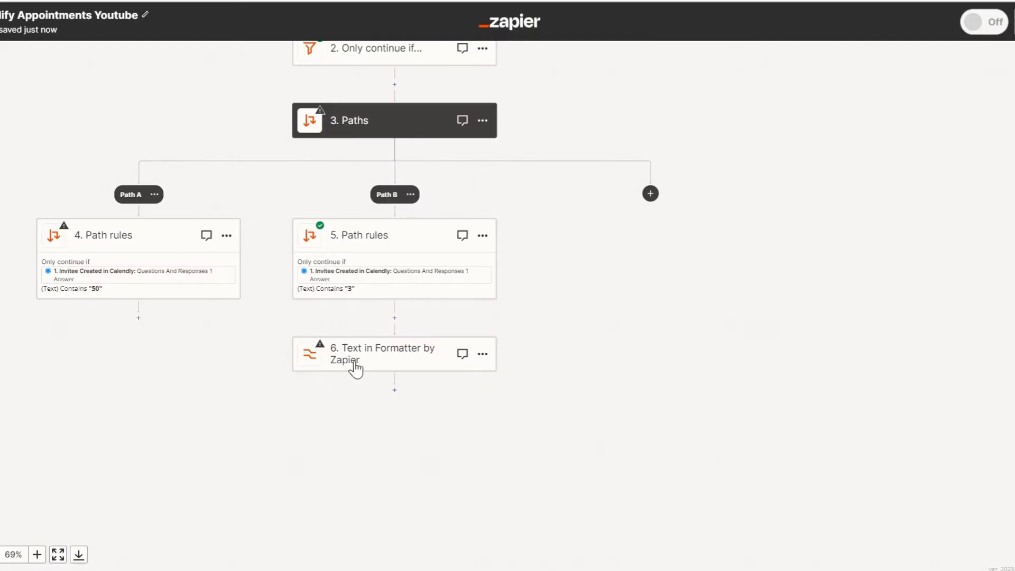
# Review the Split Text setup of Path B's Formatter step and its test output, highlighting part of the fifth item.
pyautogui.click(354, 364)
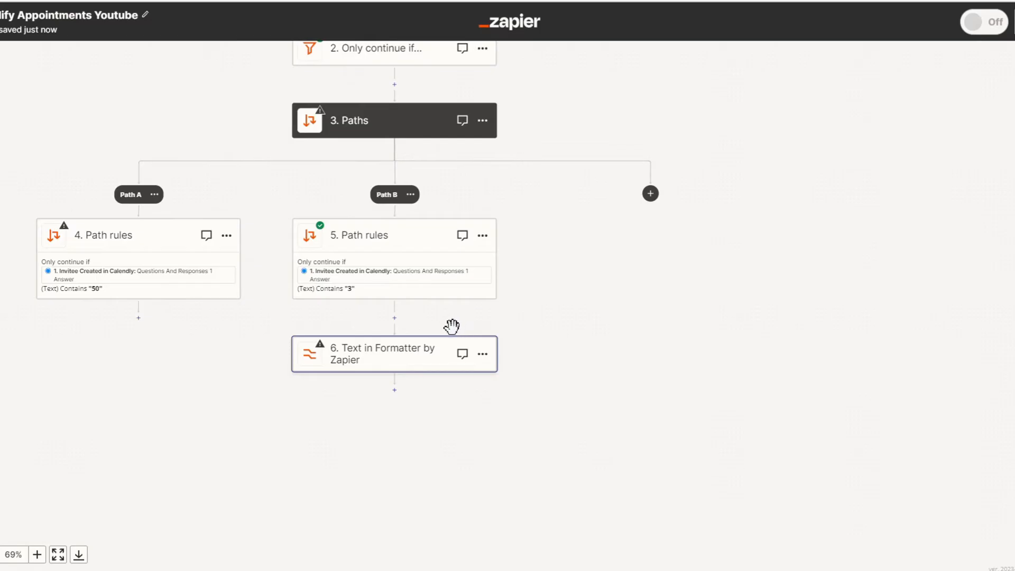
pyautogui.click(391, 348)
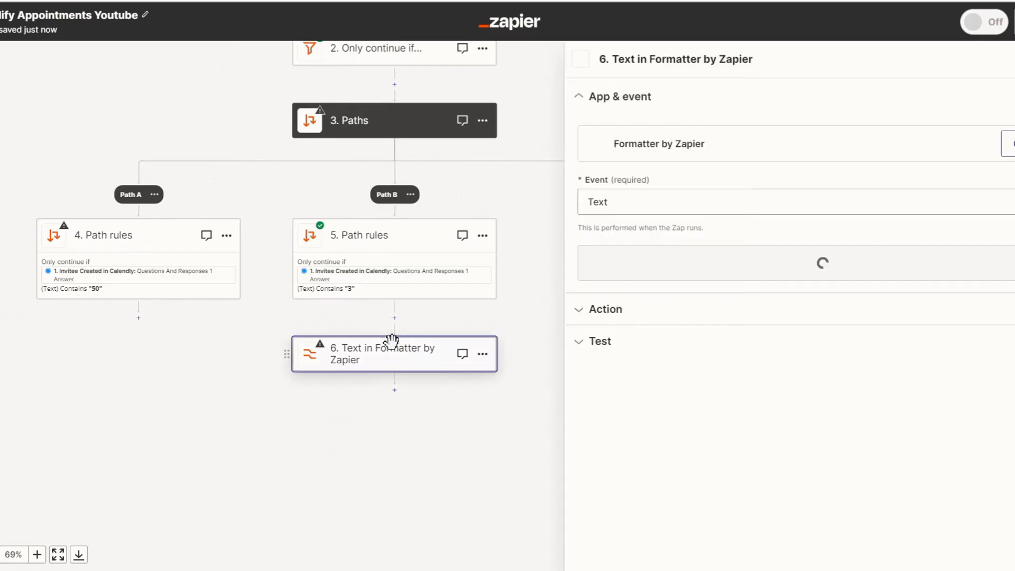
pyautogui.click(619, 314)
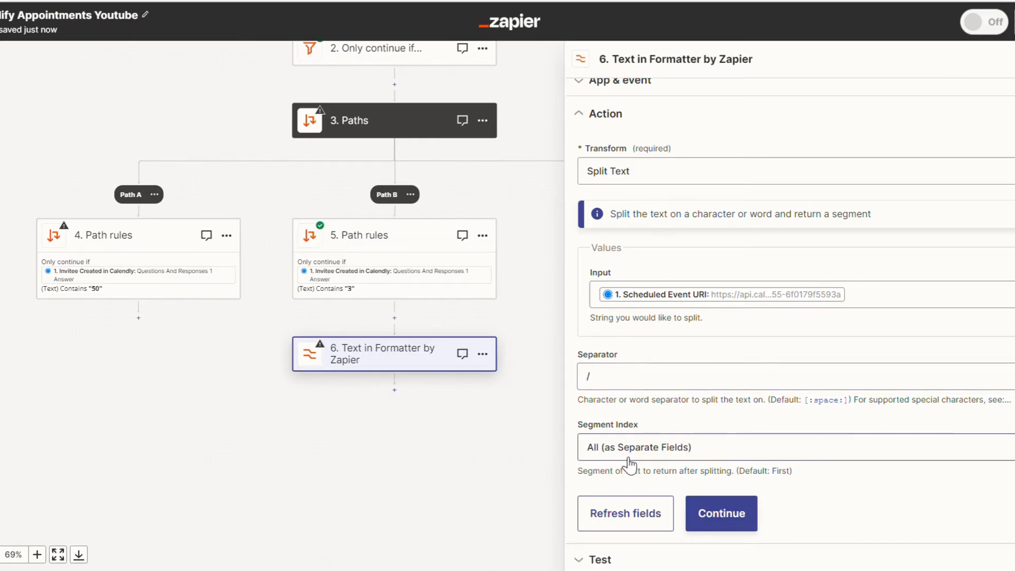
pyautogui.click(709, 512)
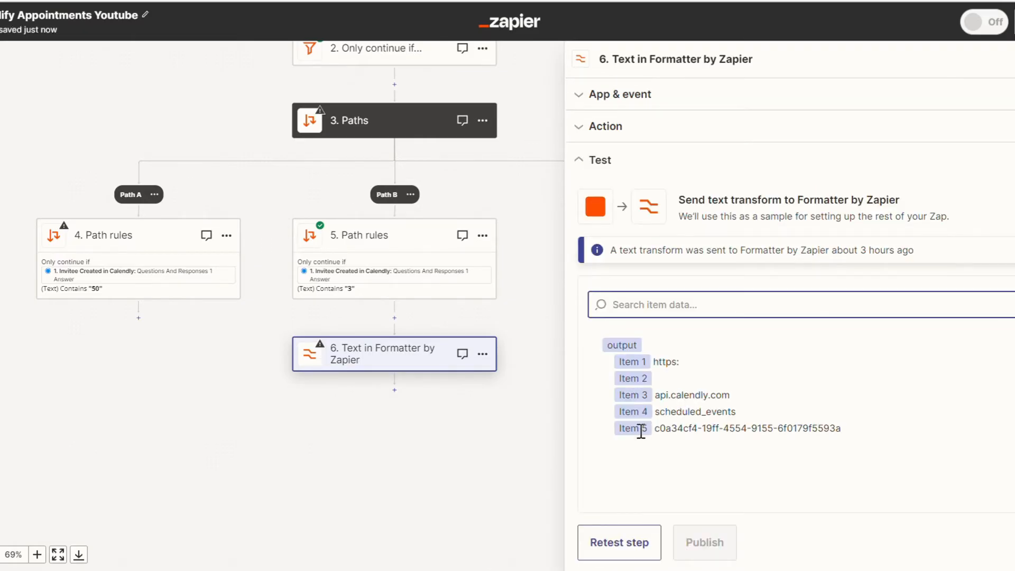
pyautogui.moveTo(641, 431); pyautogui.dragTo(740, 434)
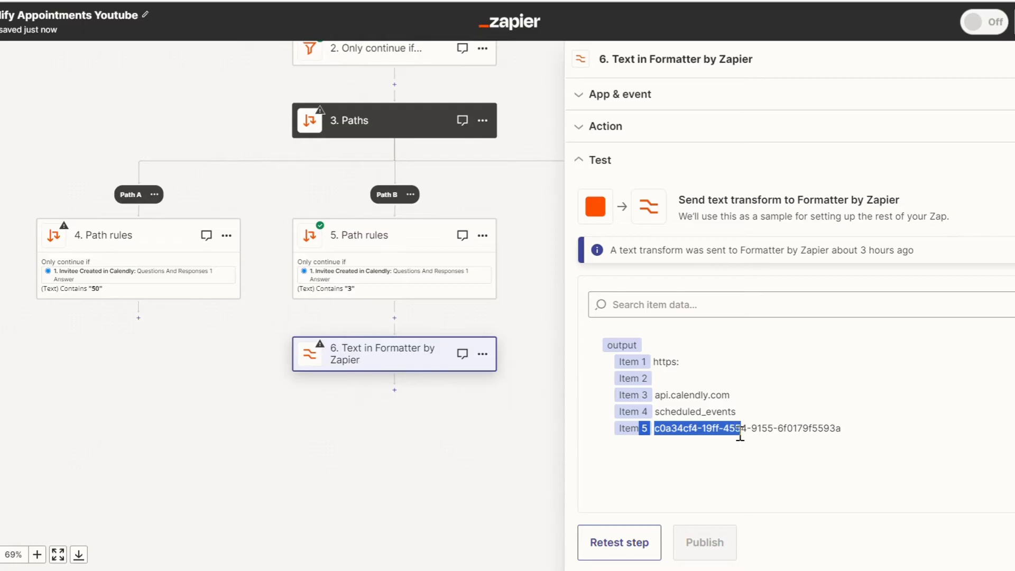
# Add a Code by Zapier step with the Run Python event below Path B's Formatter step.
pyautogui.click(659, 431)
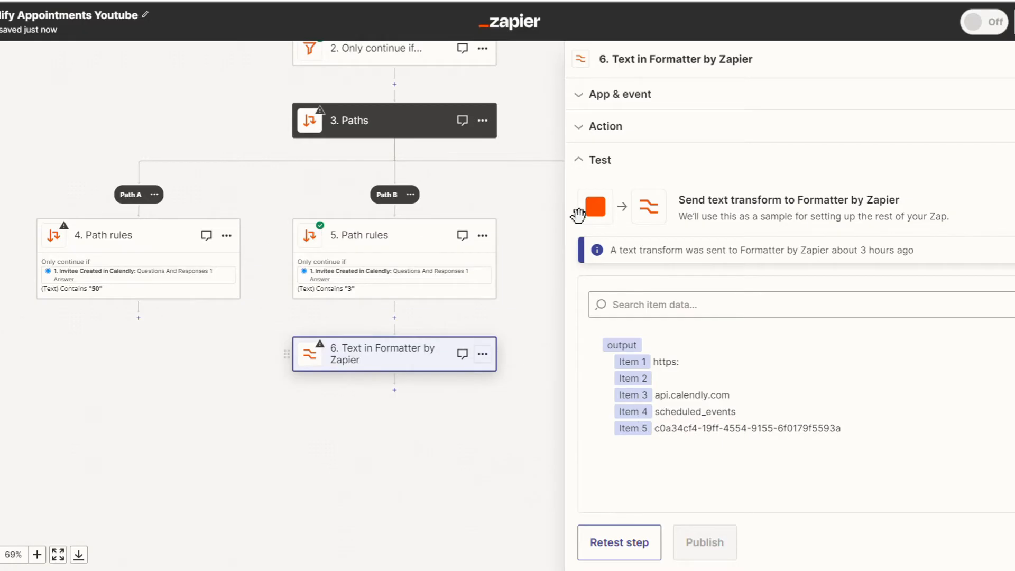
pyautogui.click(394, 391)
pyautogui.click(394, 391)
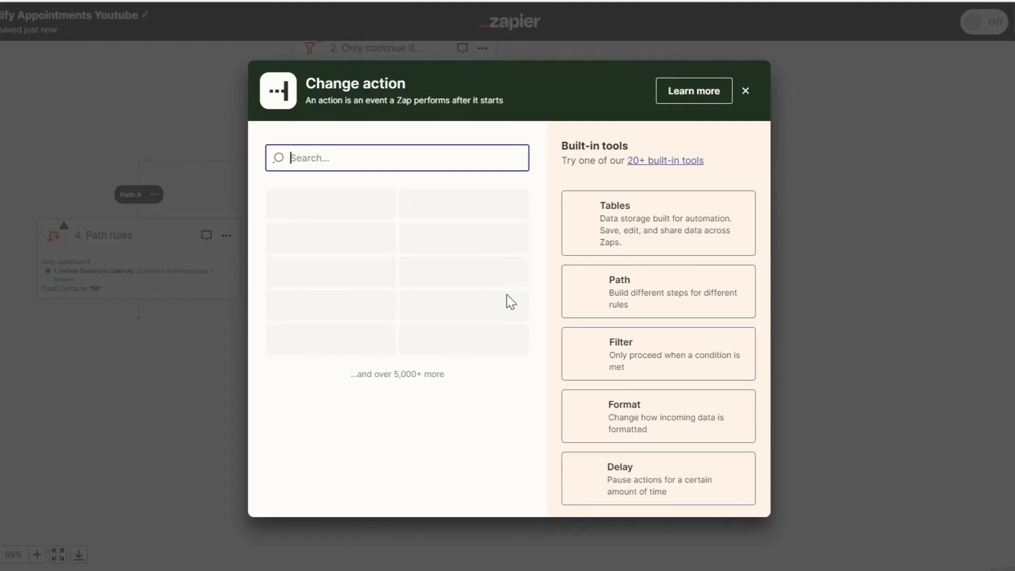
pyautogui.click(392, 164)
pyautogui.write('code')
pyautogui.click(376, 201)
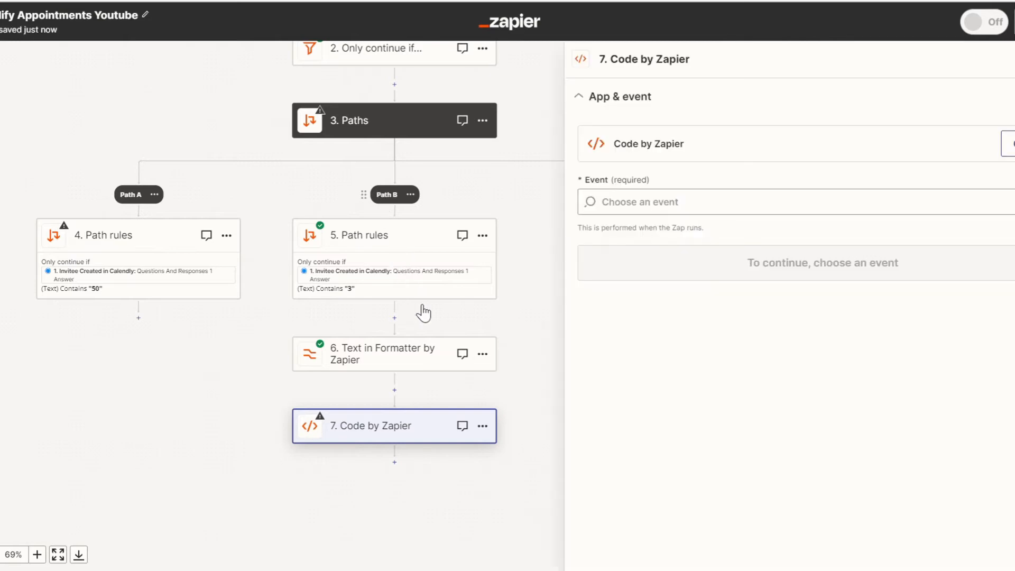
pyautogui.click(665, 190)
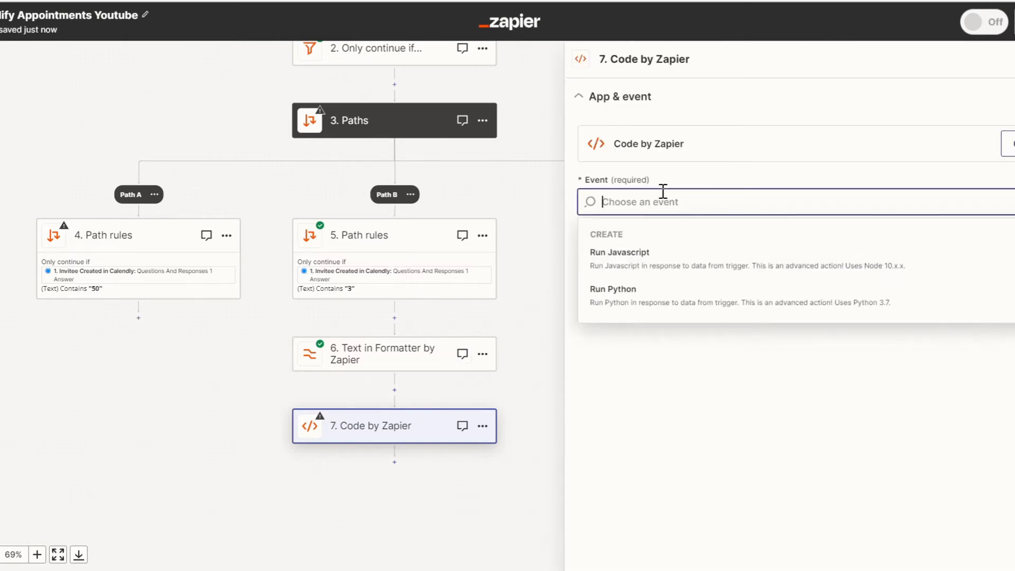
pyautogui.click(753, 299)
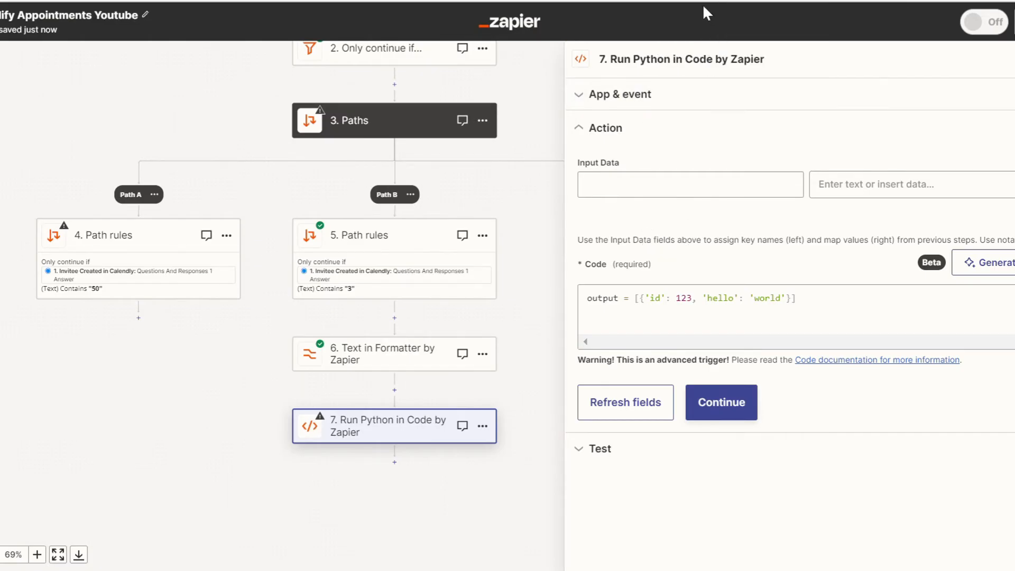
# Copy the Python Calendly cancellation script from the Google Docs document, paste it into the Run Python step's code in Zapier and select the API_TOKEN placeholder.
pyautogui.hotkey('ctrl', 'Tab')
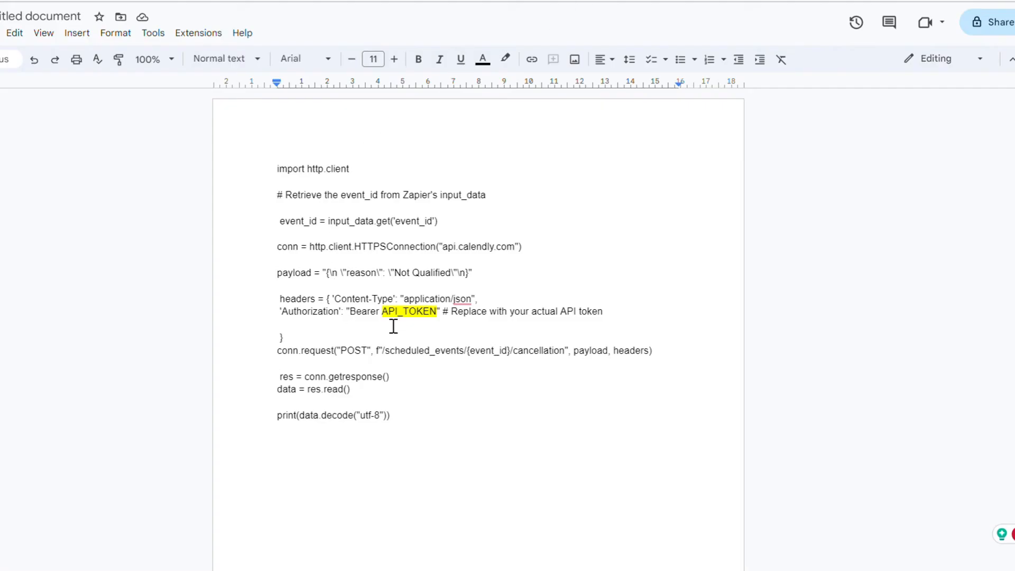
pyautogui.moveTo(381, 312); pyautogui.dragTo(276, 192)
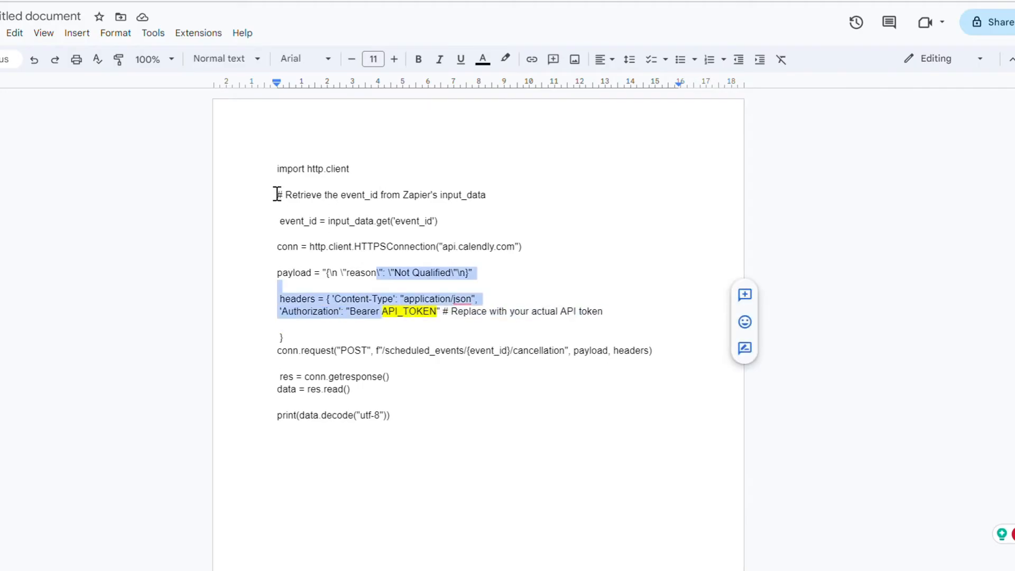
pyautogui.click(273, 178)
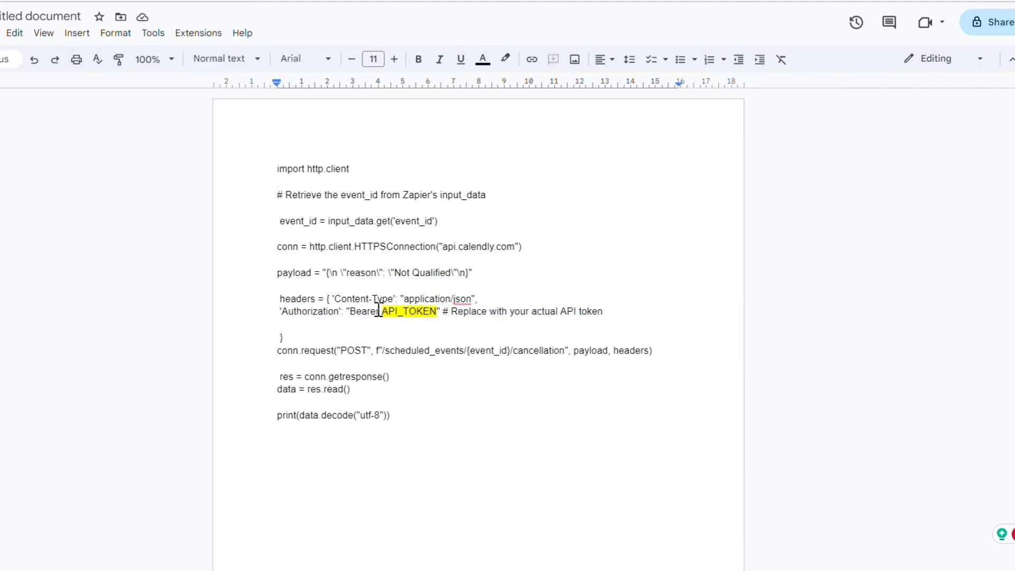
pyautogui.moveTo(388, 314); pyautogui.dragTo(437, 315)
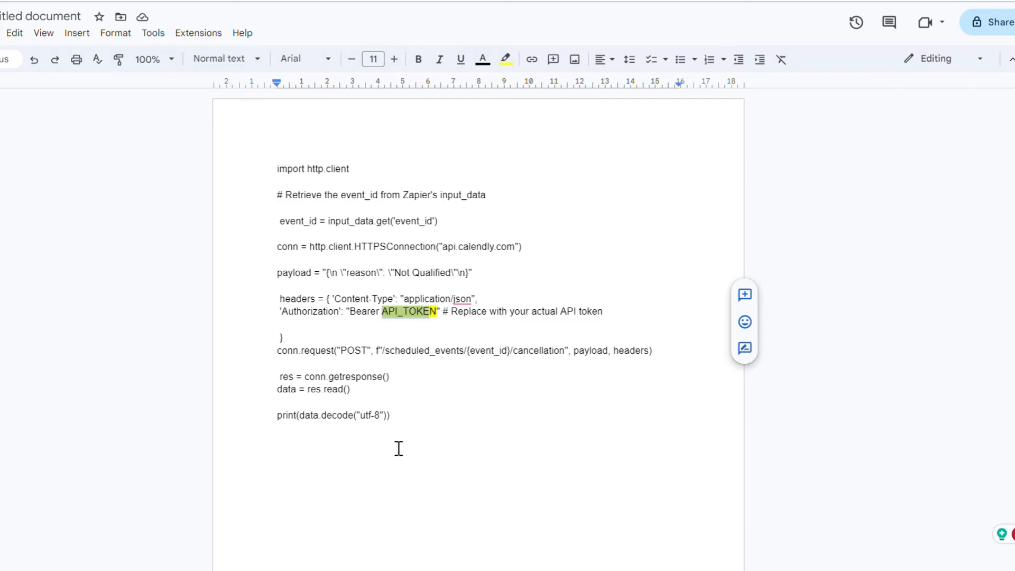
pyautogui.moveTo(397, 435); pyautogui.dragTo(261, 171)
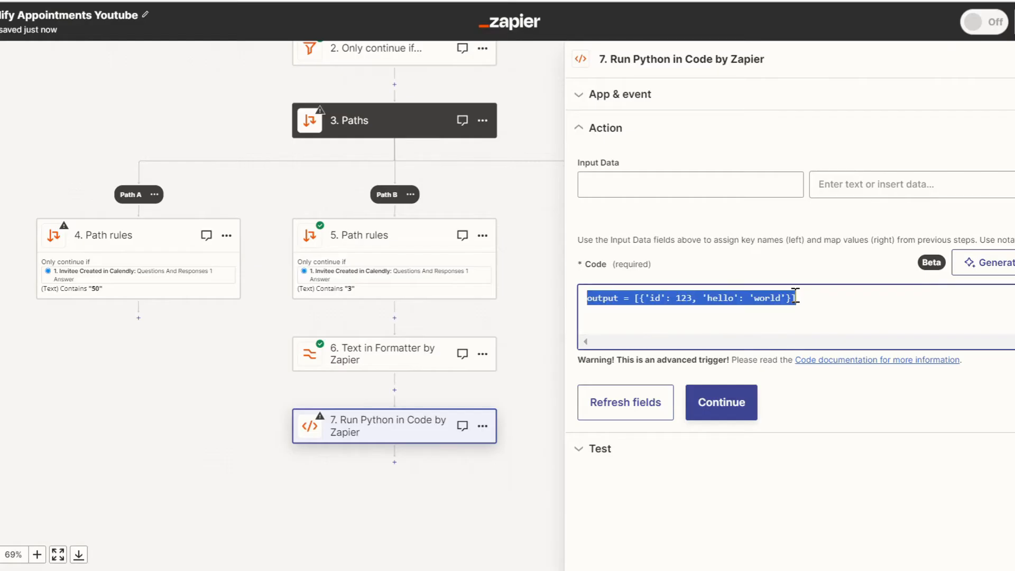
pyautogui.write('import http.client  # Retrieve the event_id from Zapier\'s input_data   event_id = input_data.get(\'event_id\')  conn = http.client.HTTPSConnection("api.calendly.com")  payload = "{\\n \\"reason\\": \\"Not Qualified\\"\\n}"   headers = { \'Content-Type\': "application/json",  \'Authorization\': "Bearer API_TOKEN" # Replace with your actual API token   } conn.request("POST", f"/scheduled_events/{event_id}/cancellation", payload, headers)   res = conn.getresponse() data = res.read()  print(data.decode("utf-8"))')
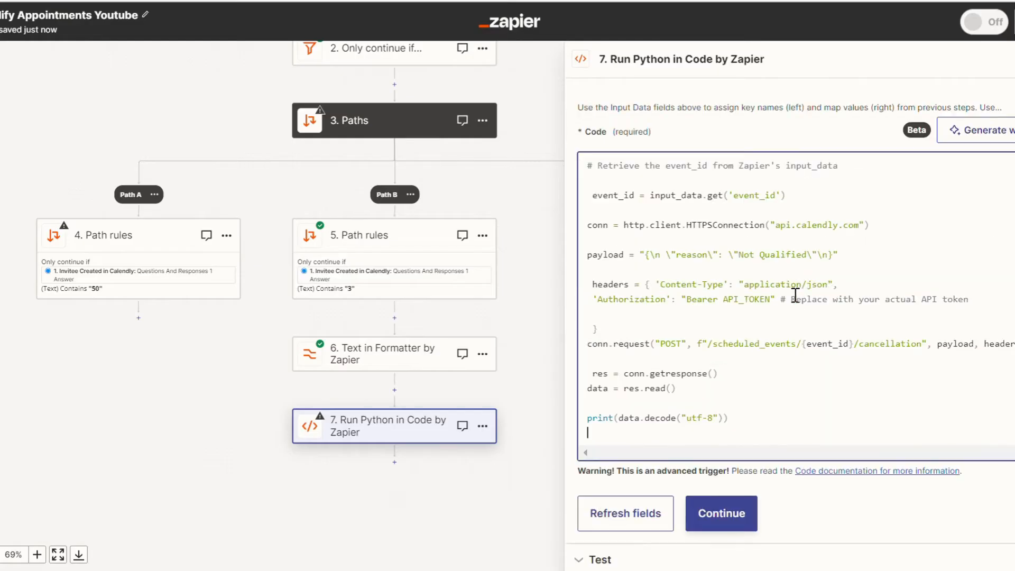
pyautogui.scroll(1, 821, 356)
pyautogui.doubleClick(755, 326)
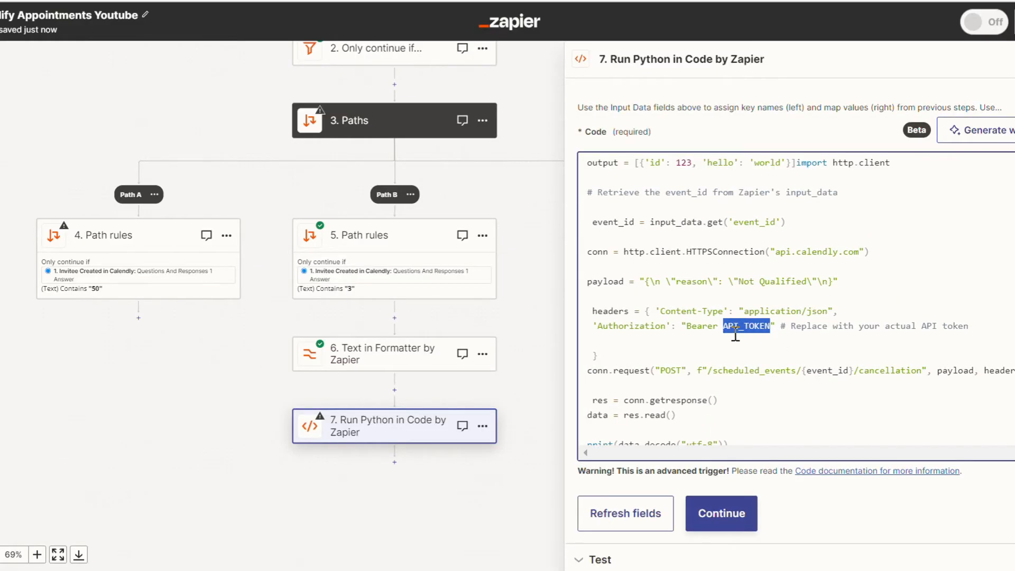
# Remove the sample output line from the code and map the input data key event_id to the Formatter step's Output Item 5.
pyautogui.scroll(2, 777, 333)
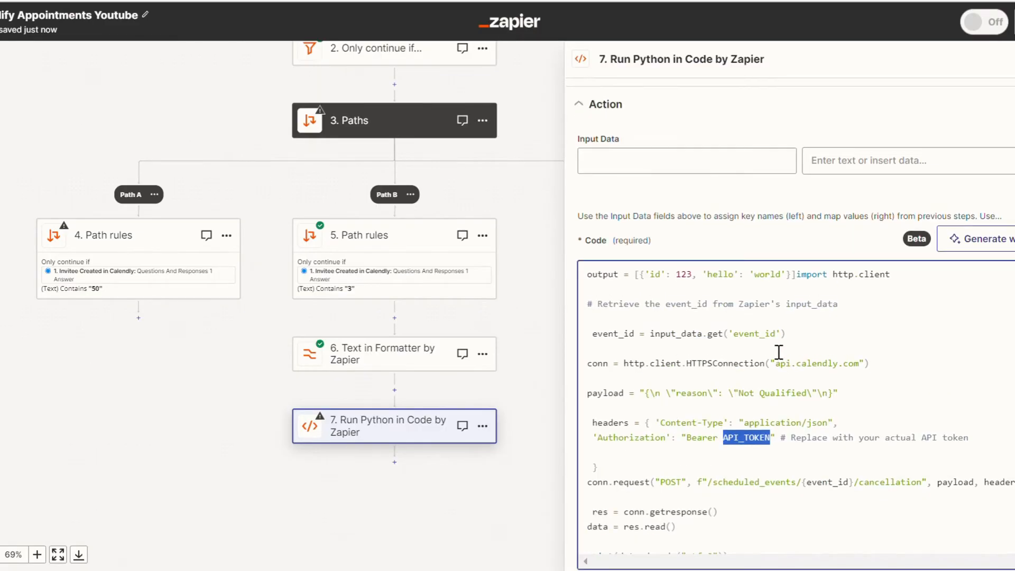
pyautogui.click(657, 156)
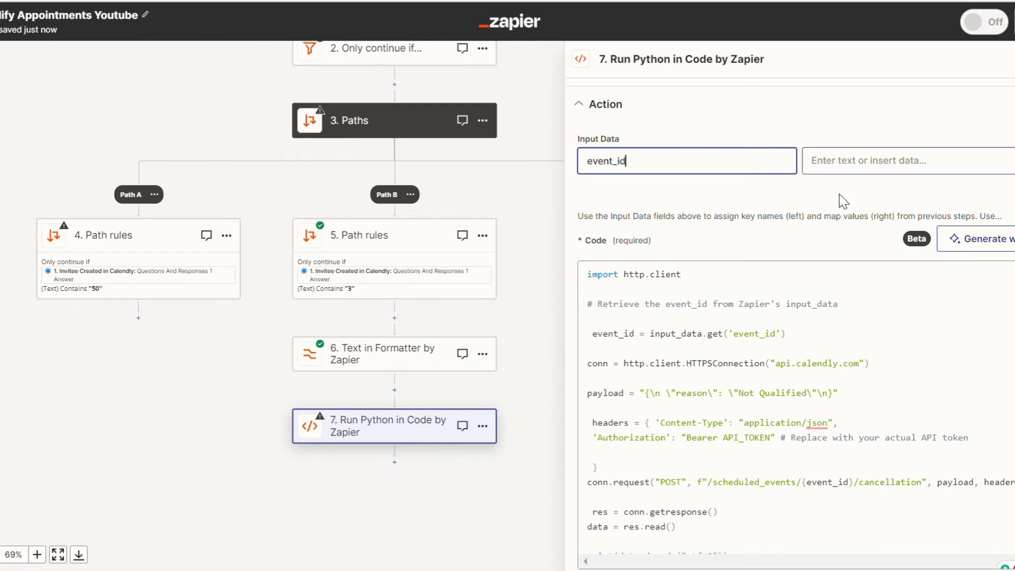
pyautogui.click(842, 163)
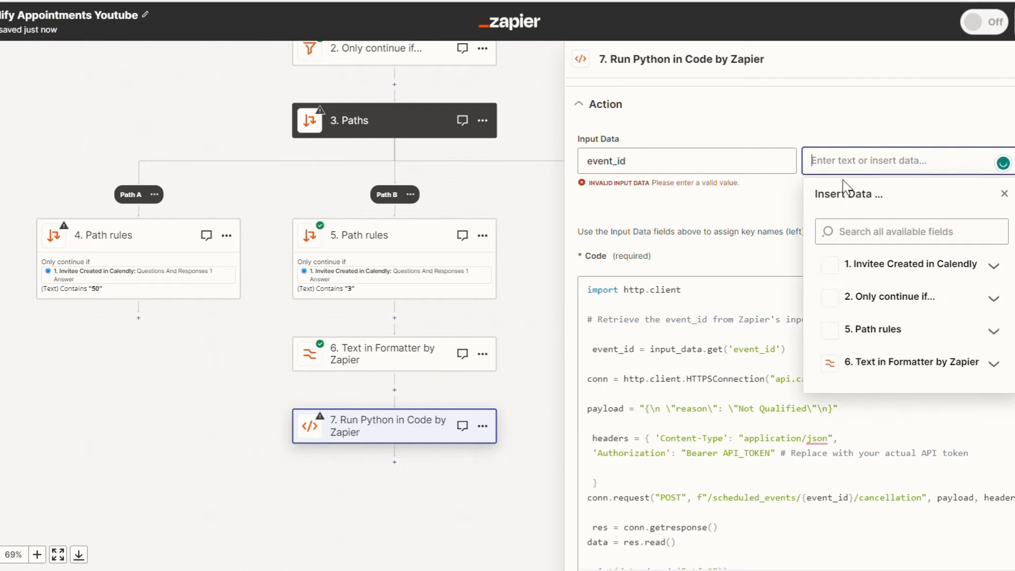
pyautogui.click(860, 363)
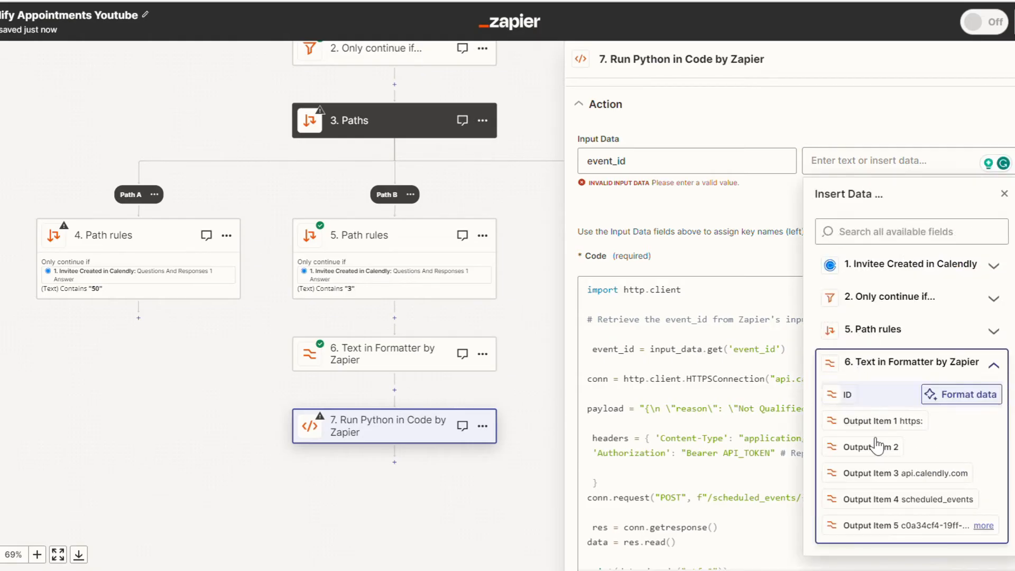
pyautogui.scroll(-1, 877, 478)
pyautogui.click(873, 479)
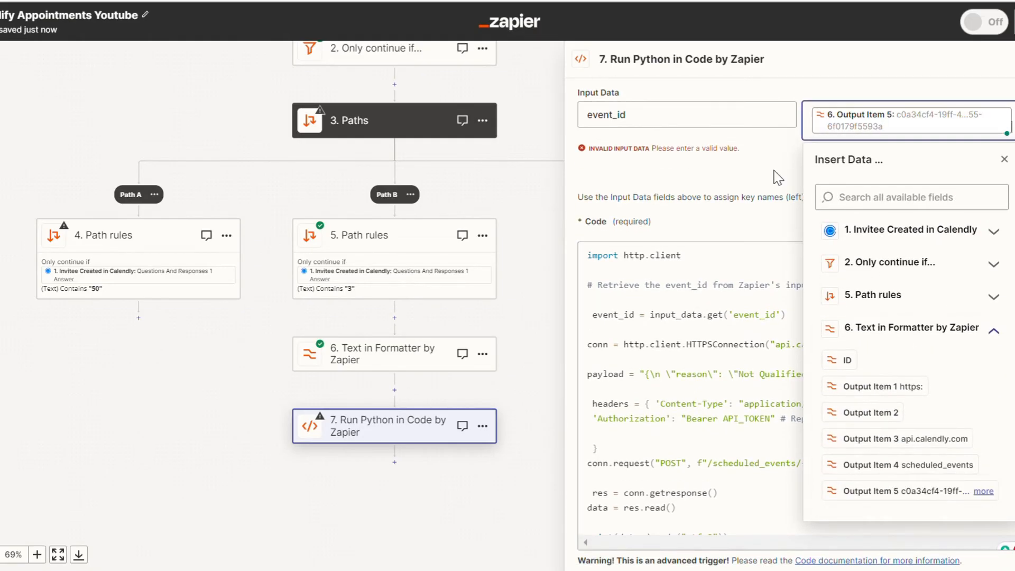
pyautogui.click(777, 177)
# Replace API_TOKEN in the Authorization header with the actual API token and skip the Python step's test.
pyautogui.scroll(-4, 778, 317)
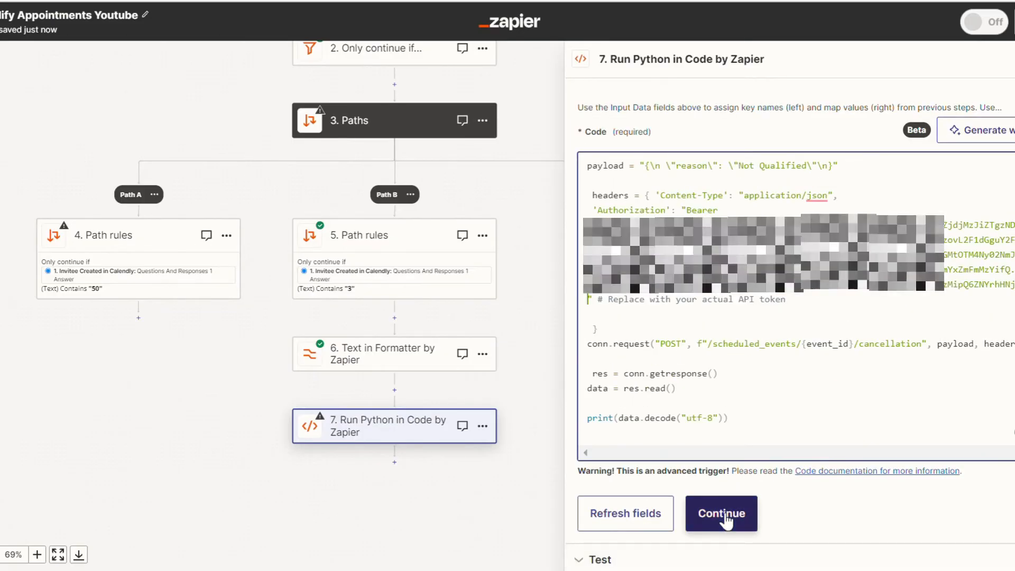
pyautogui.click(785, 516)
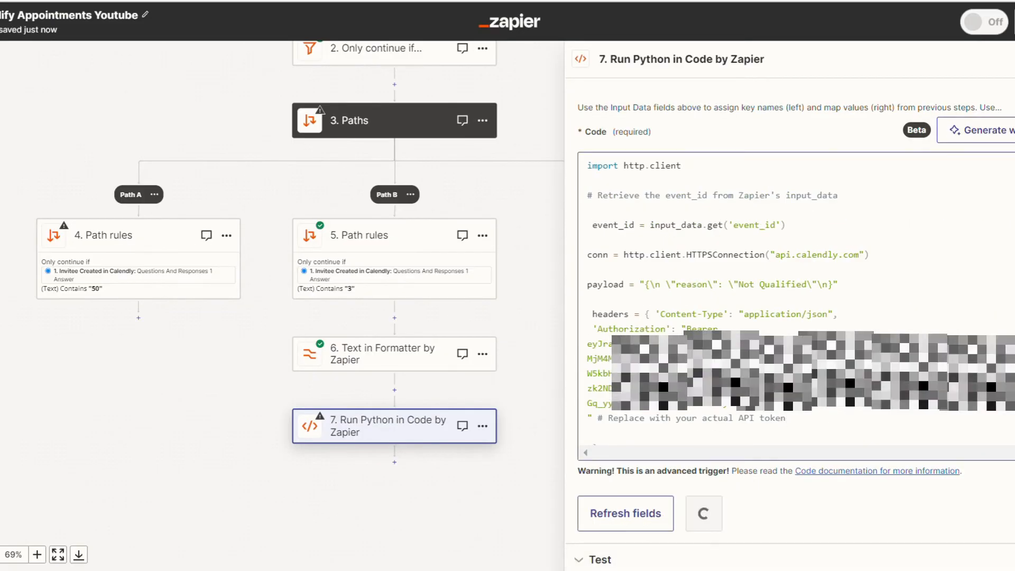
pyautogui.click(719, 515)
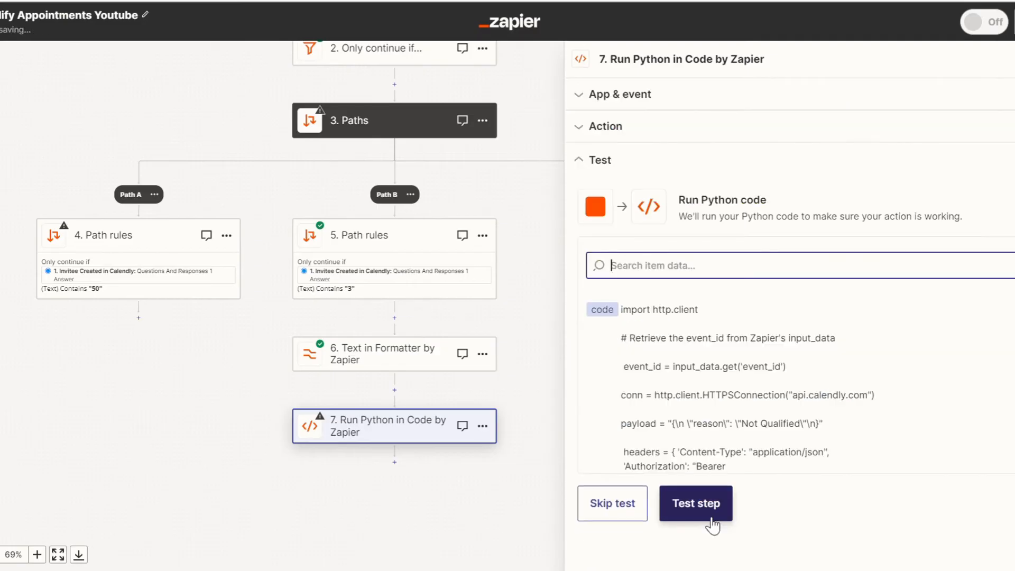
pyautogui.click(613, 503)
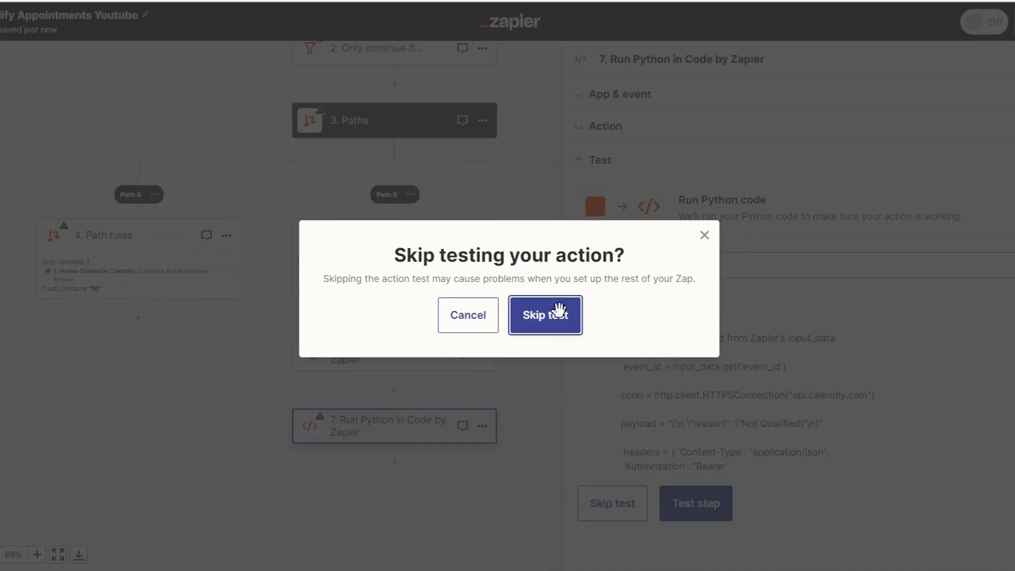
pyautogui.click(559, 310)
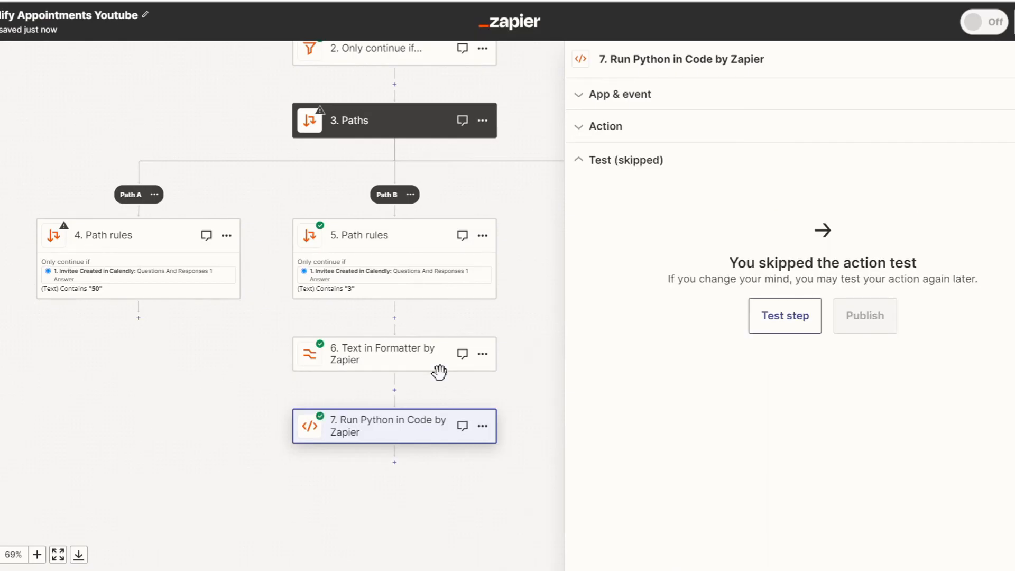
# Switch to the Google Docs document and select the not-qualified email text from the greeting down to the Fluxomate sign-off.
pyautogui.scroll(-1, 439, 372)
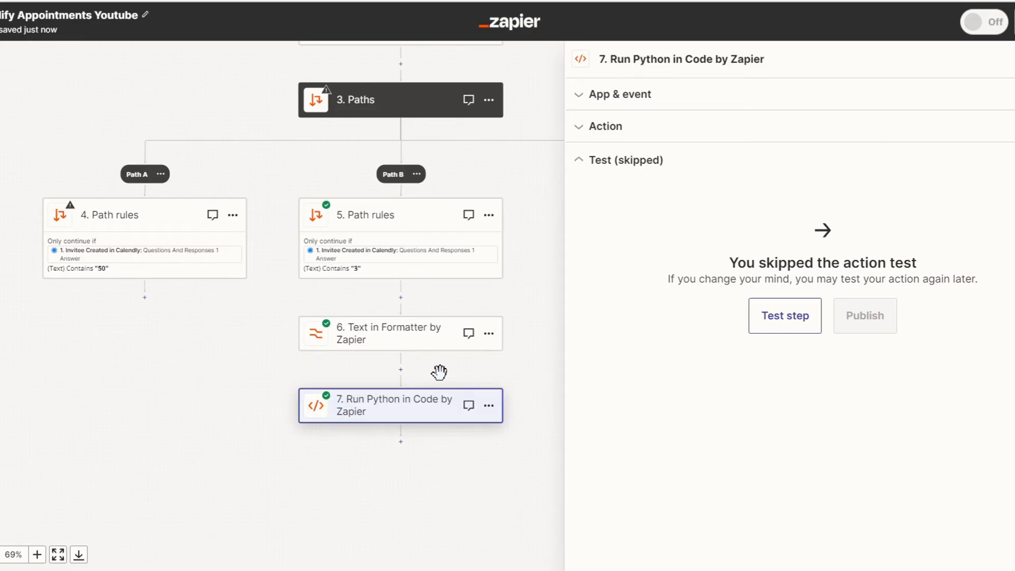
pyautogui.scroll(-1, 439, 372)
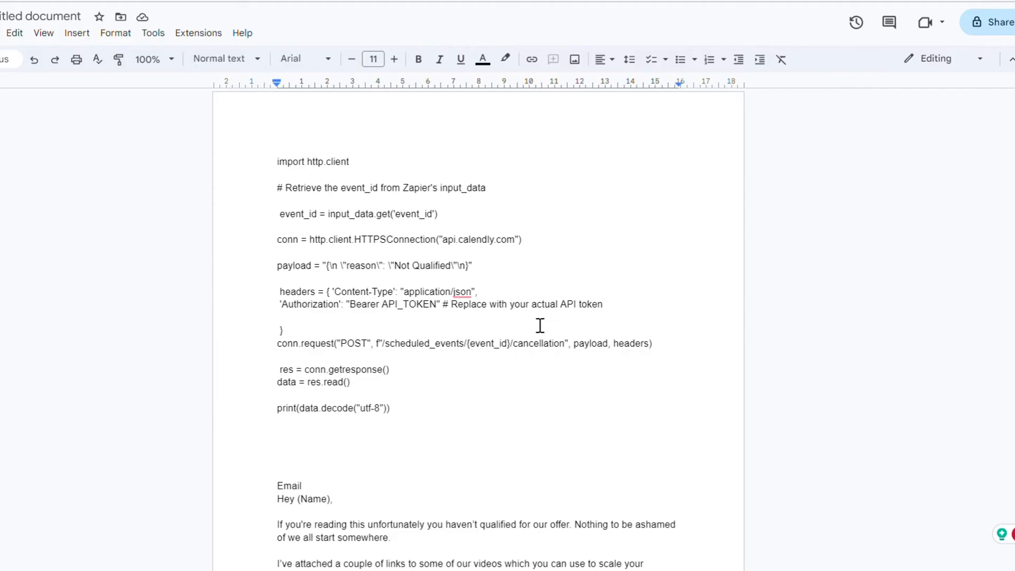
pyautogui.scroll(-5, 539, 324)
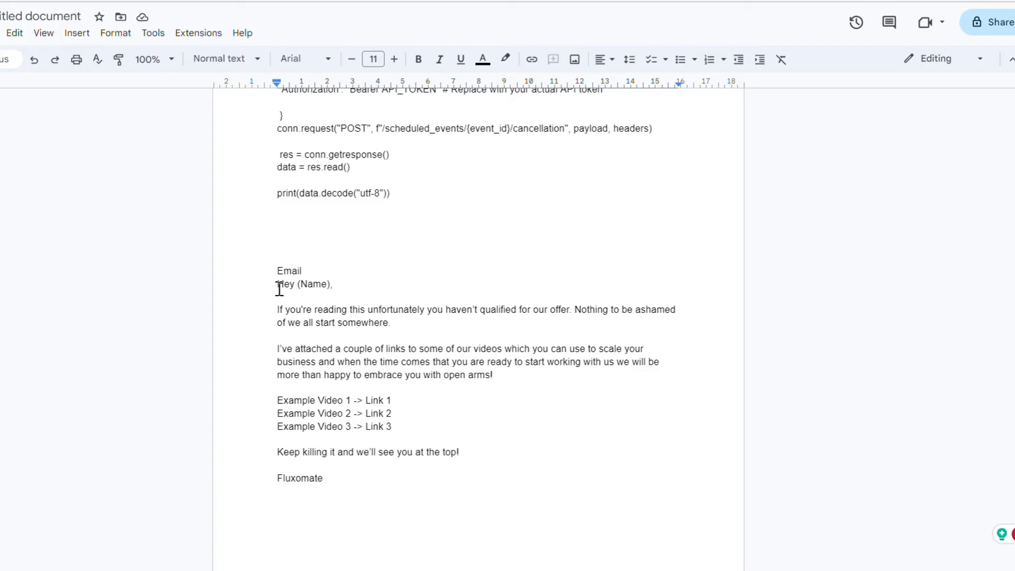
pyautogui.moveTo(280, 289); pyautogui.dragTo(333, 476)
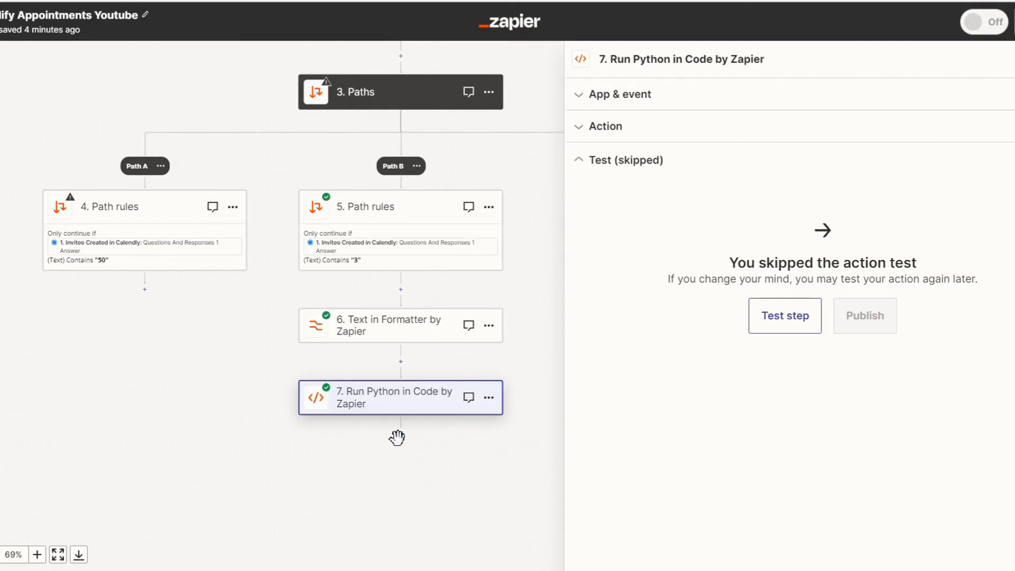
# In Zapier, add a Gmail step with the Send Email event after Path B's Run Python step and choose its Gmail account.
pyautogui.click(401, 435)
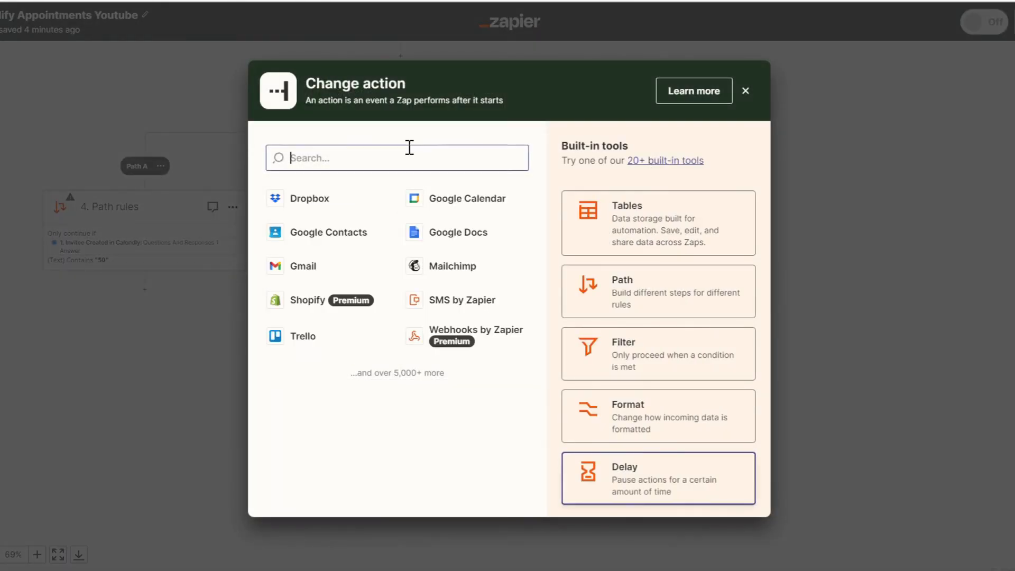
pyautogui.click(328, 259)
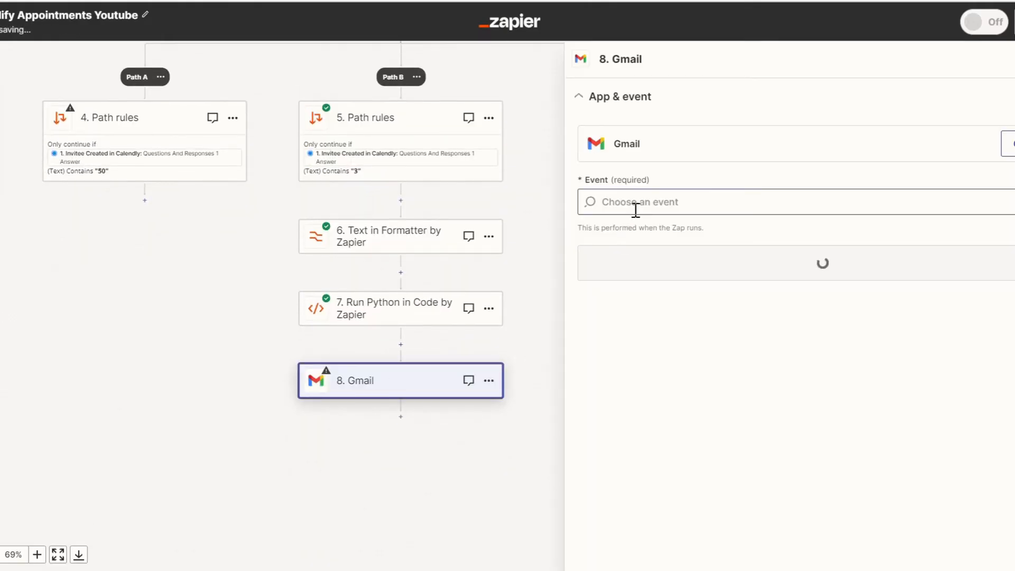
pyautogui.scroll(-1, 665, 320)
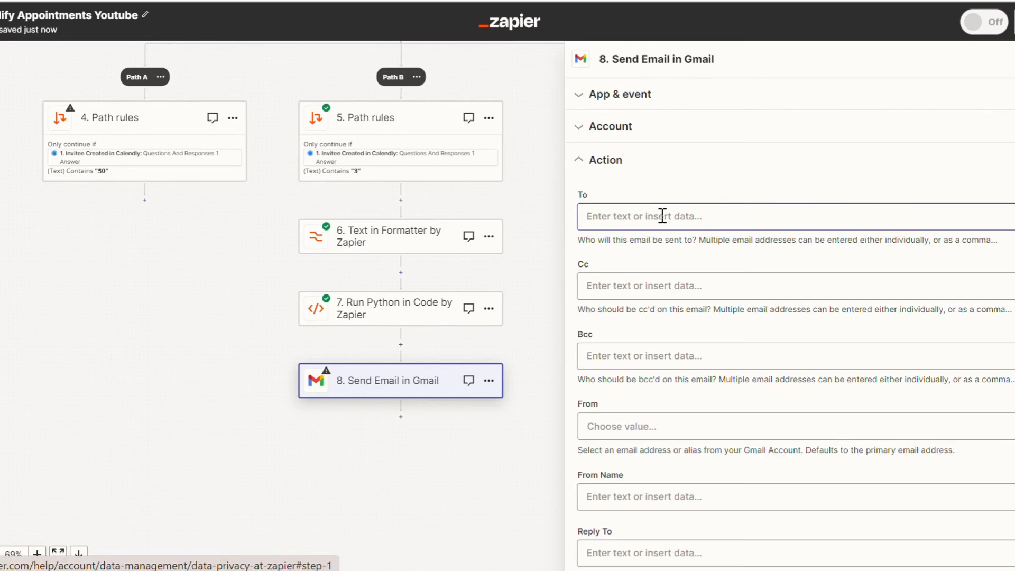
# Set the email's To recipient to the Invitee Email from the Calendly trigger.
pyautogui.click(663, 216)
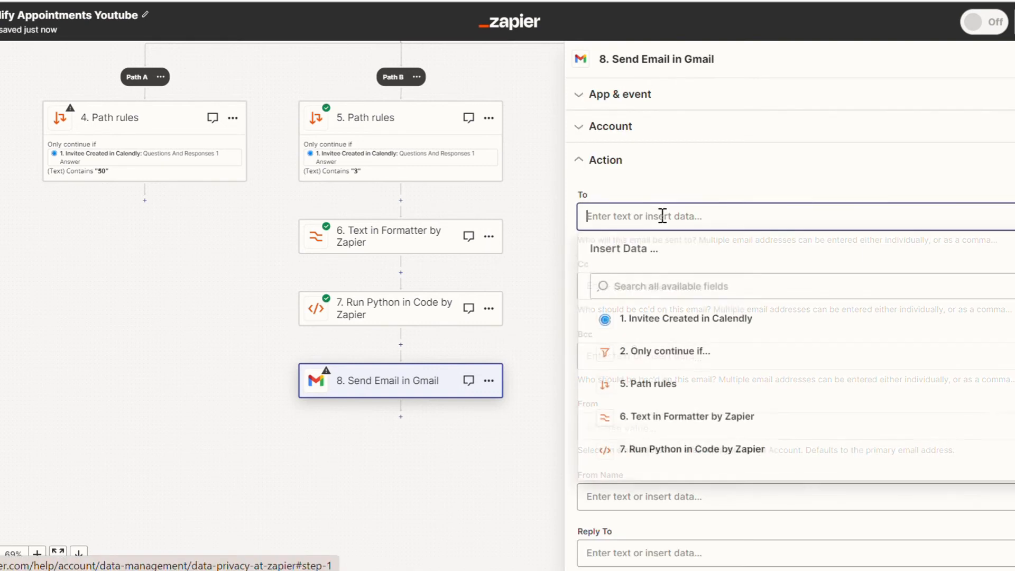
pyautogui.click(679, 324)
pyautogui.click(745, 378)
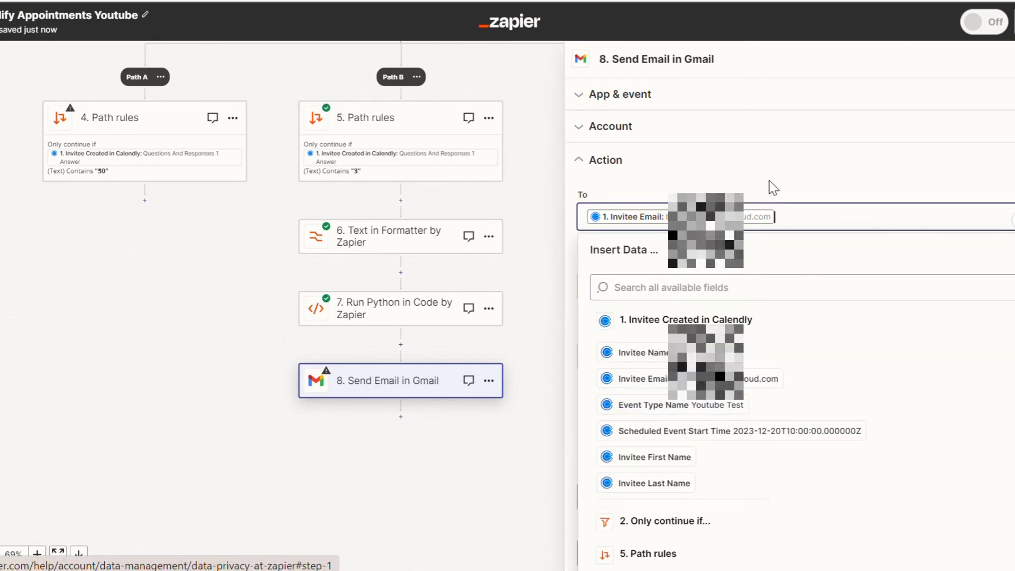
pyautogui.click(771, 186)
# Set the email's From address to the connected Gmail account's address.
pyautogui.scroll(-4, 741, 359)
pyautogui.click(659, 270)
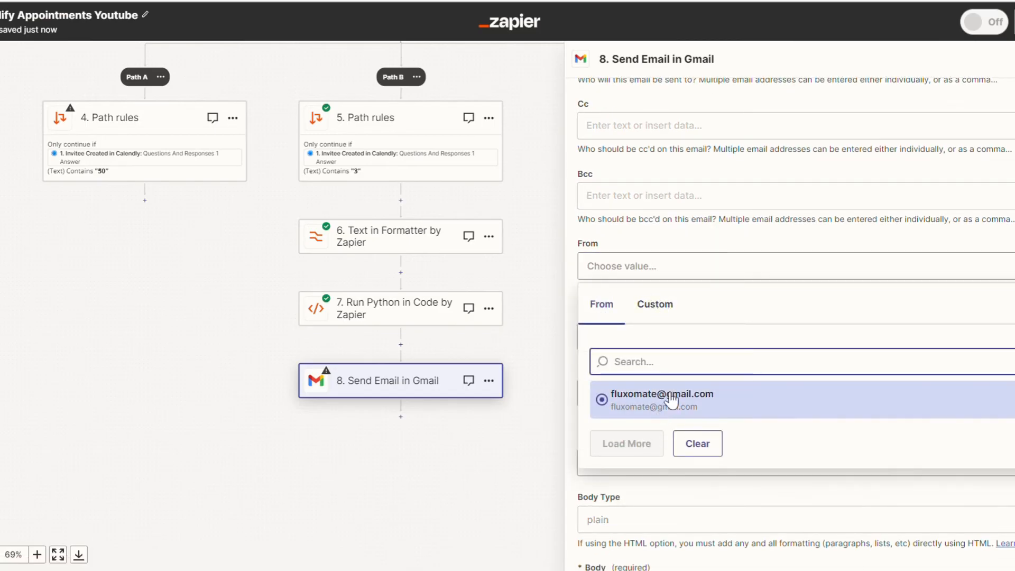
pyautogui.click(656, 407)
# Set the From Name to the sender's first name followed by "- Fluxomate".
pyautogui.scroll(-3, 686, 247)
pyautogui.scroll(-3, 685, 247)
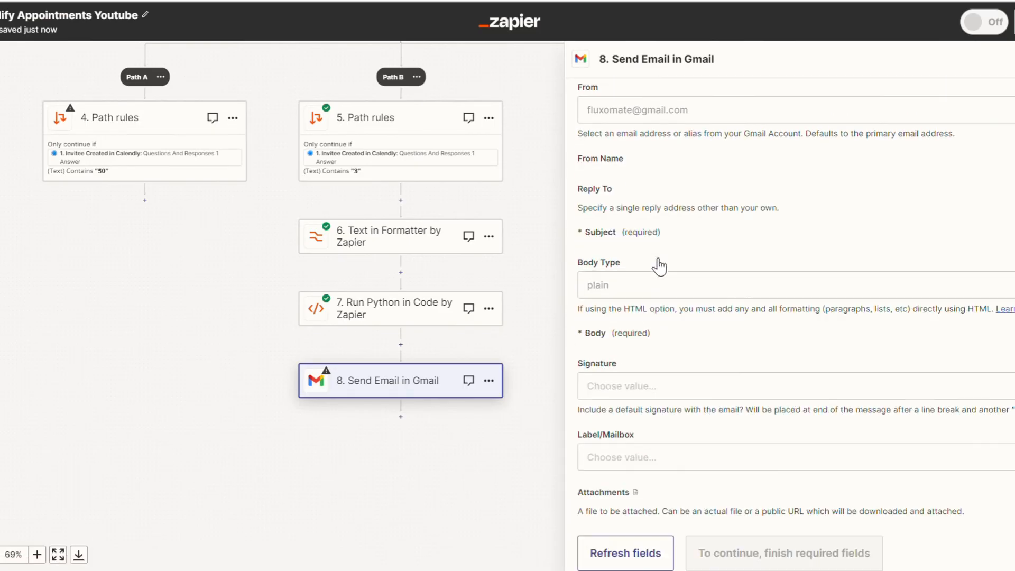
pyautogui.scroll(3, 693, 235)
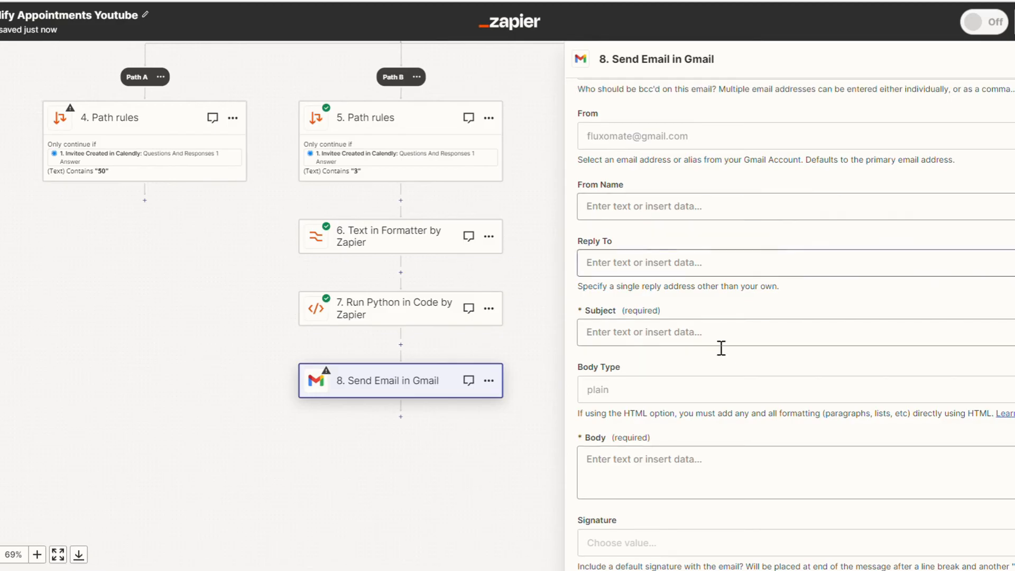
pyautogui.click(643, 209)
pyautogui.write('4')
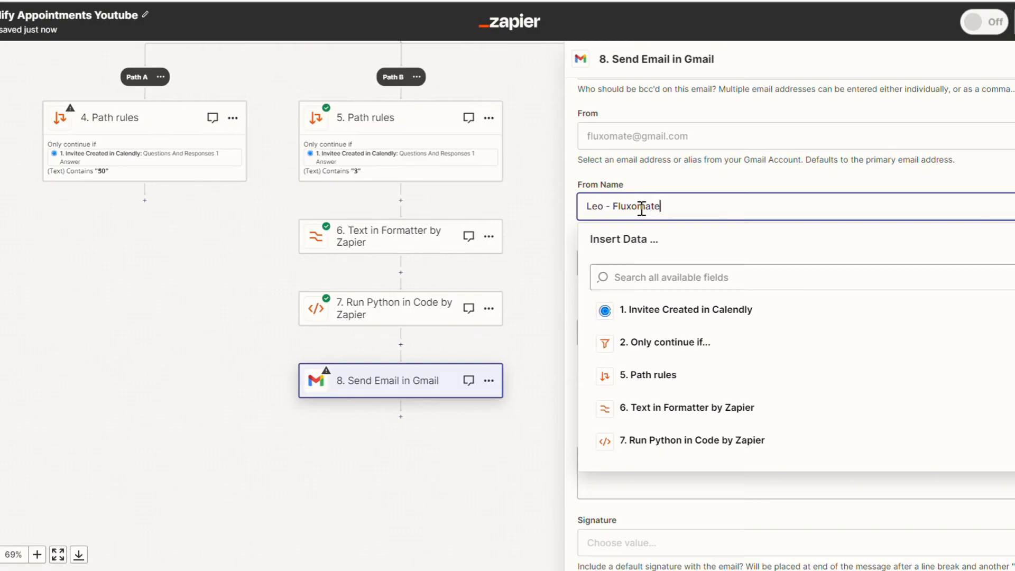
# Set the email's subject to "I've got some bad news...", leaving Reply To empty and the body type plain.
pyautogui.click(641, 185)
pyautogui.scroll(-2, 643, 180)
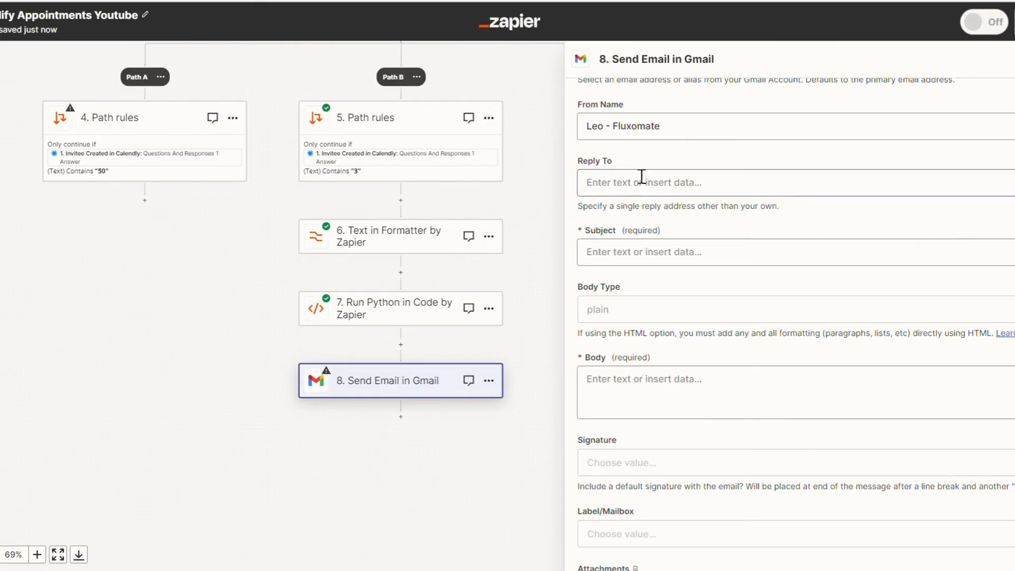
pyautogui.click(658, 245)
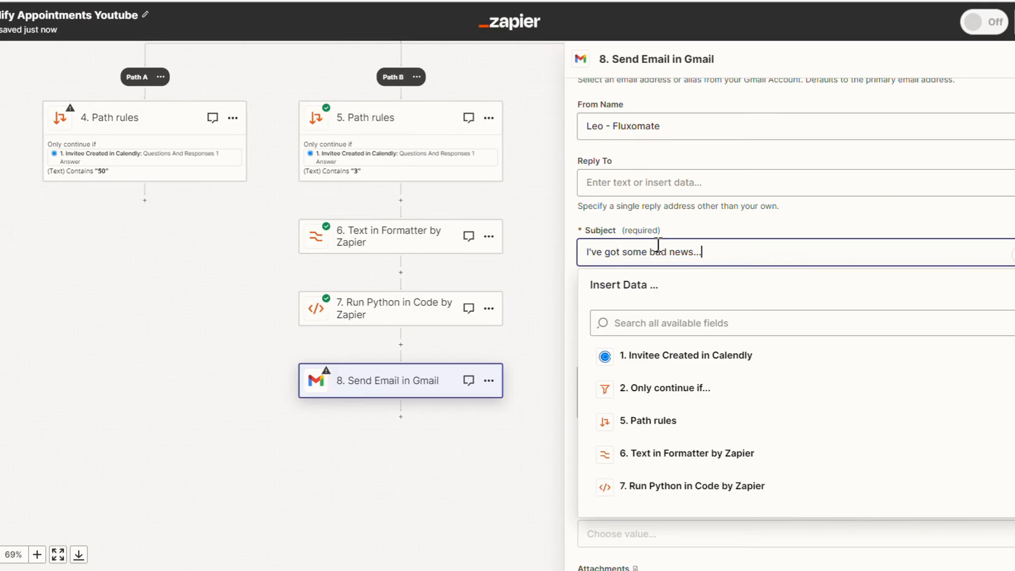
pyautogui.scroll(-1, 657, 249)
pyautogui.click(687, 199)
pyautogui.scroll(-2, 666, 212)
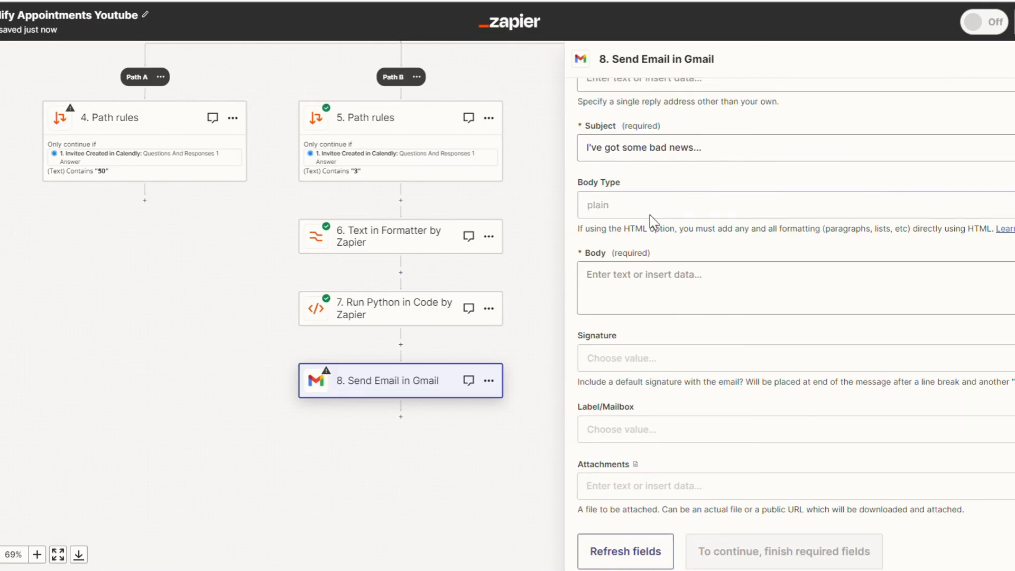
# Fill the email body with the prepared disqualification message, greeting the invitee by name and listing three example video links above the Fluxomate sign-off.
pyautogui.click(641, 290)
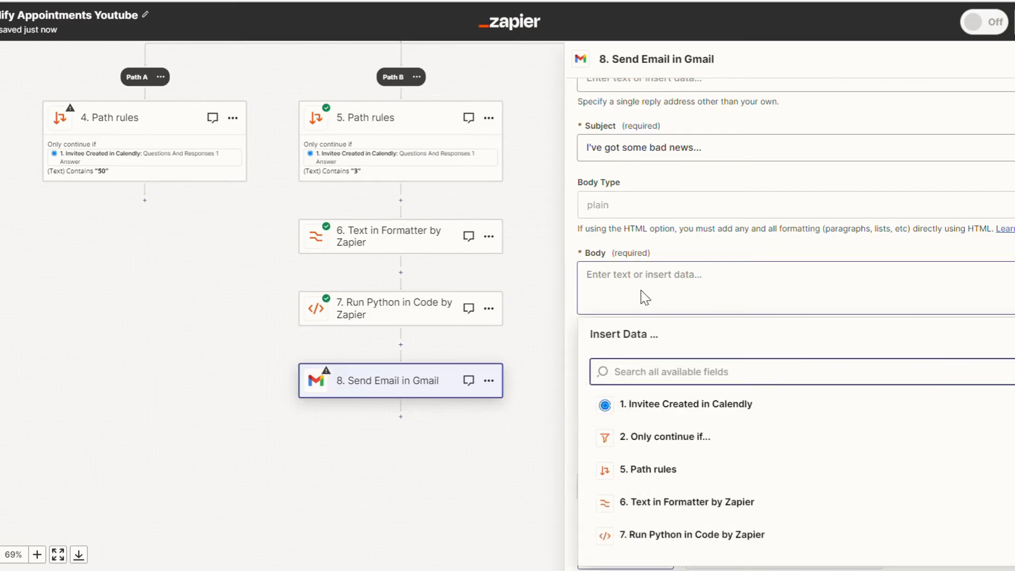
pyautogui.hotkey('ctrl', 'v')
pyautogui.press('BackSpace')
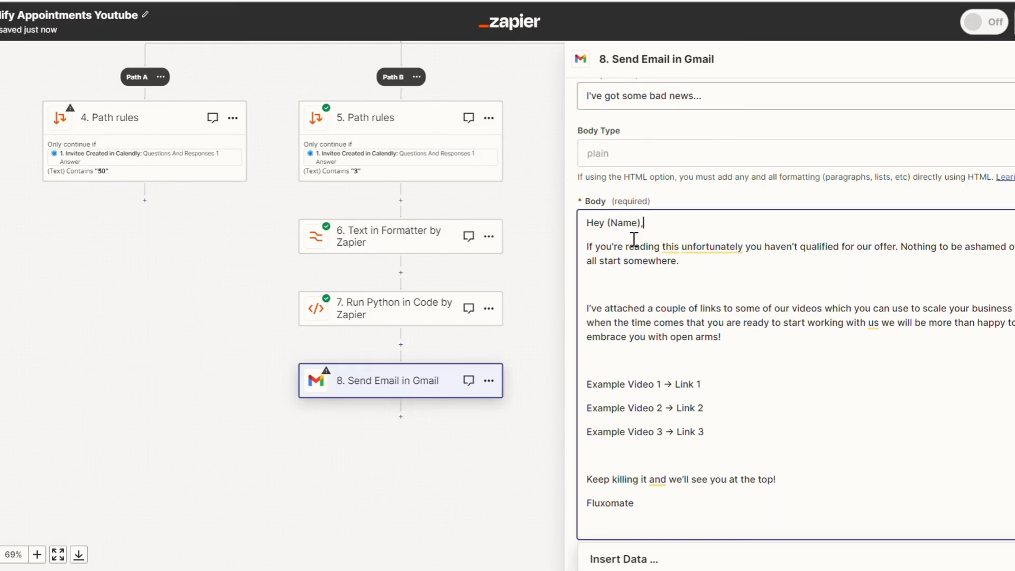
pyautogui.scroll(-3, 640, 229)
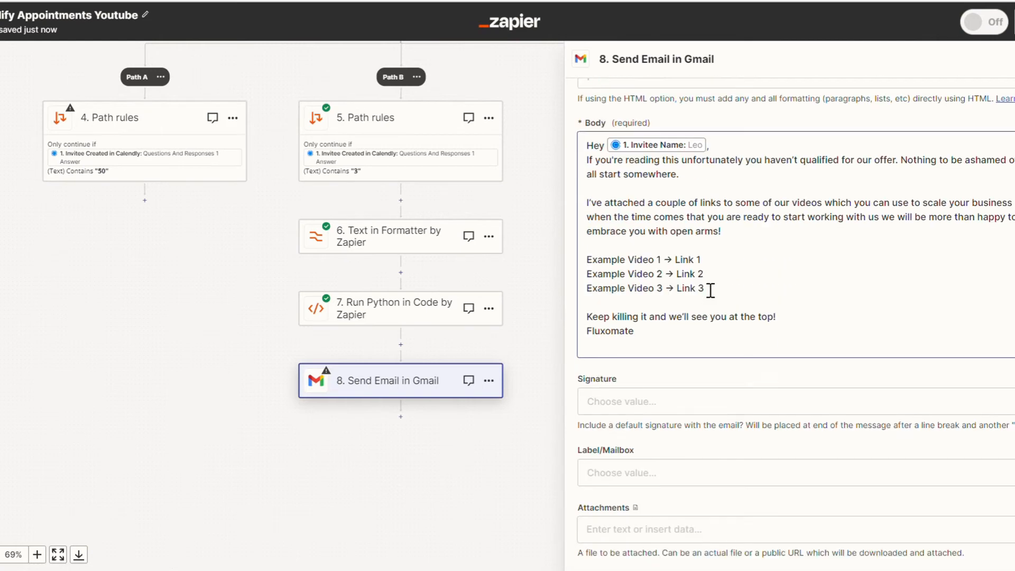
pyautogui.scroll(-1, 710, 290)
# Set the email's signature to the connected Gmail account's, continue, and skip the Send Email step's test.
pyautogui.click(659, 328)
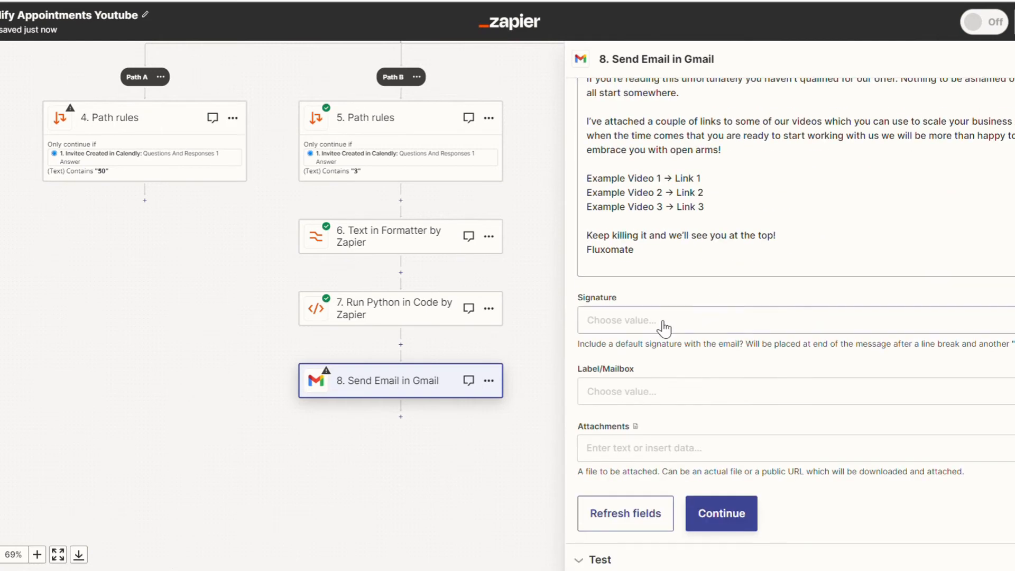
pyautogui.click(653, 449)
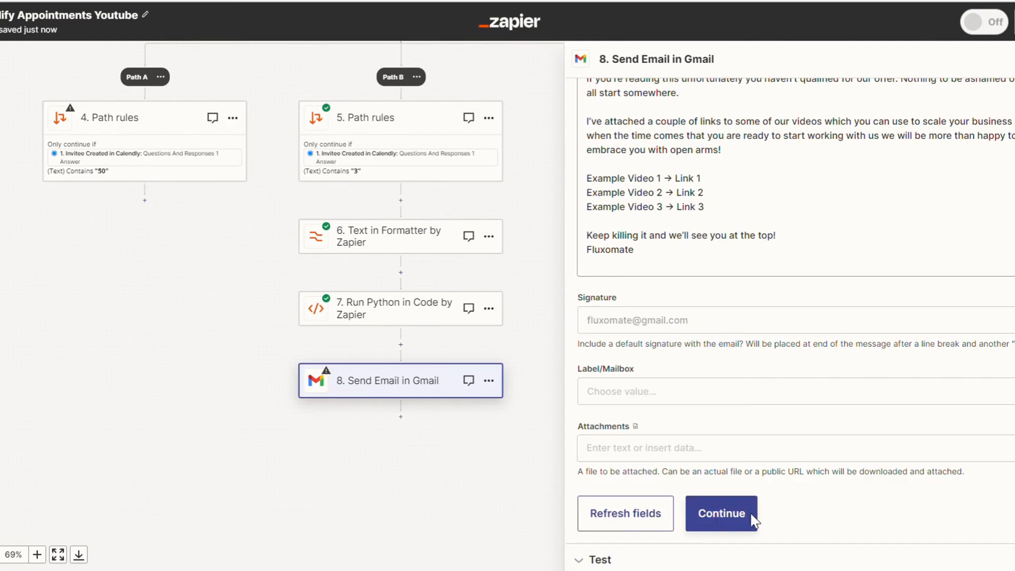
pyautogui.click(730, 517)
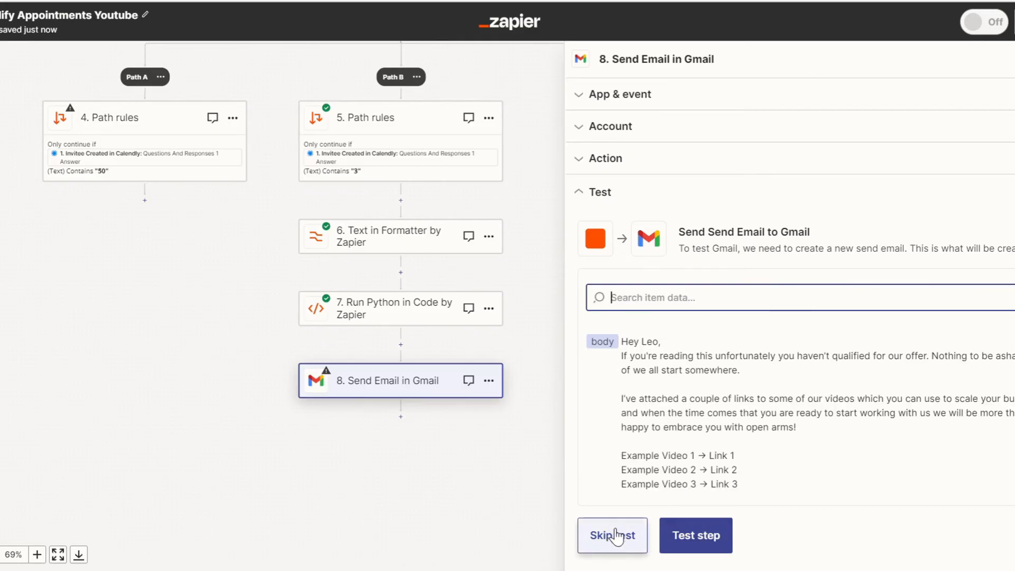
pyautogui.click(617, 534)
pyautogui.click(560, 319)
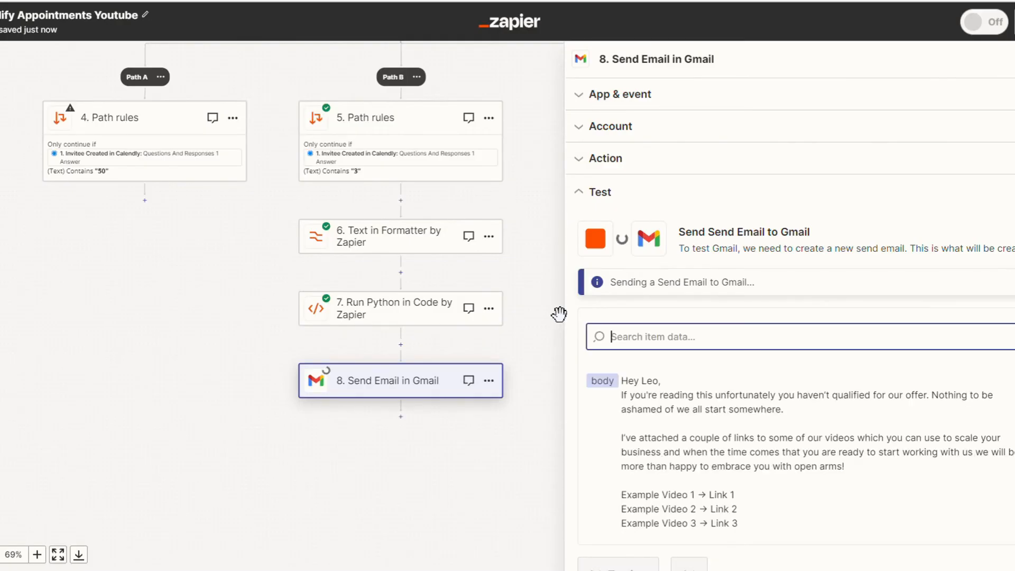
# Switch to the FigJam board and review the qualified branch's CRM update, email and sales staff alert.
pyautogui.scroll(4, 465, 241)
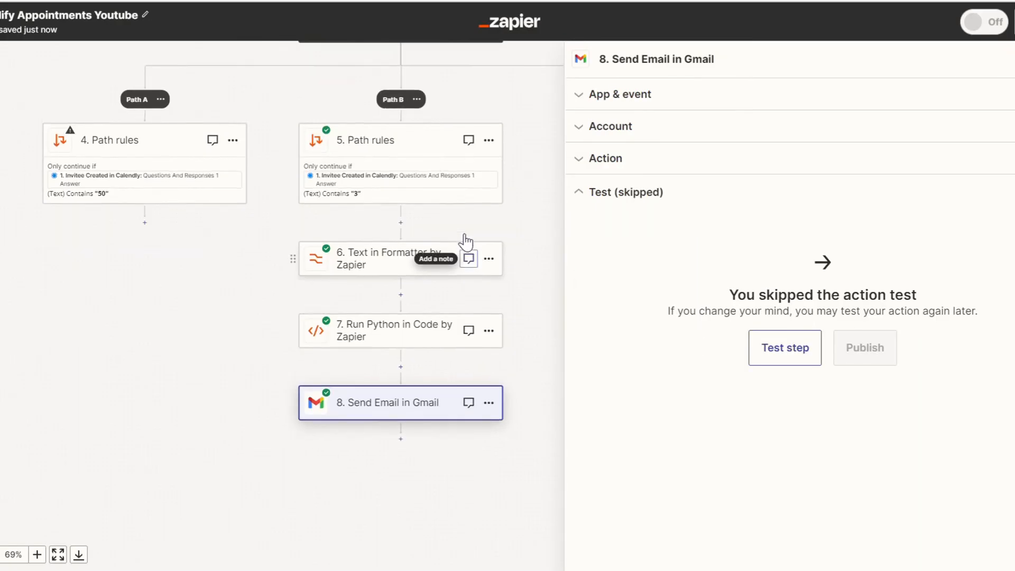
pyautogui.moveTo(459, 241); pyautogui.dragTo(488, 183)
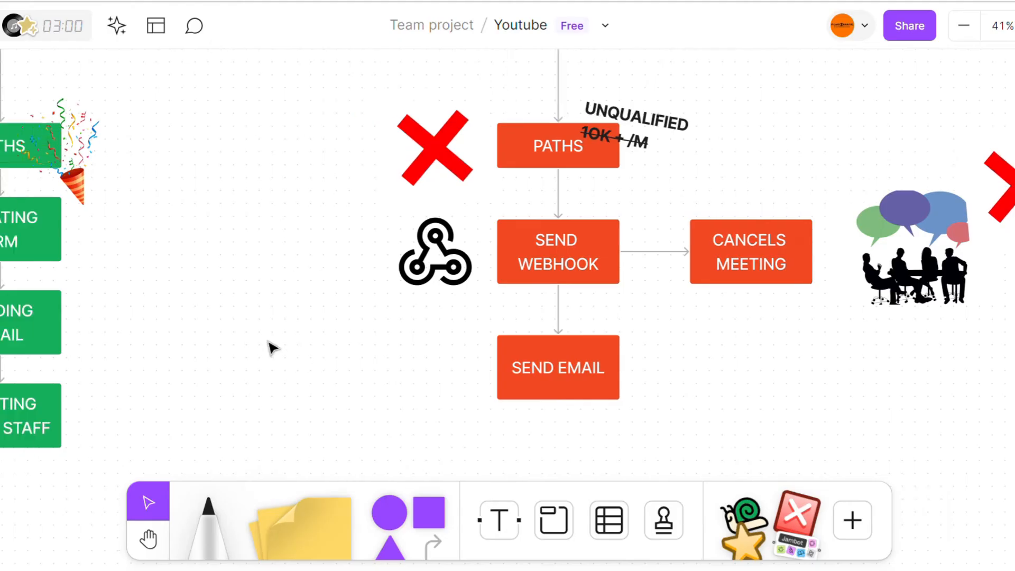
pyautogui.hscroll(-5, 272, 347)
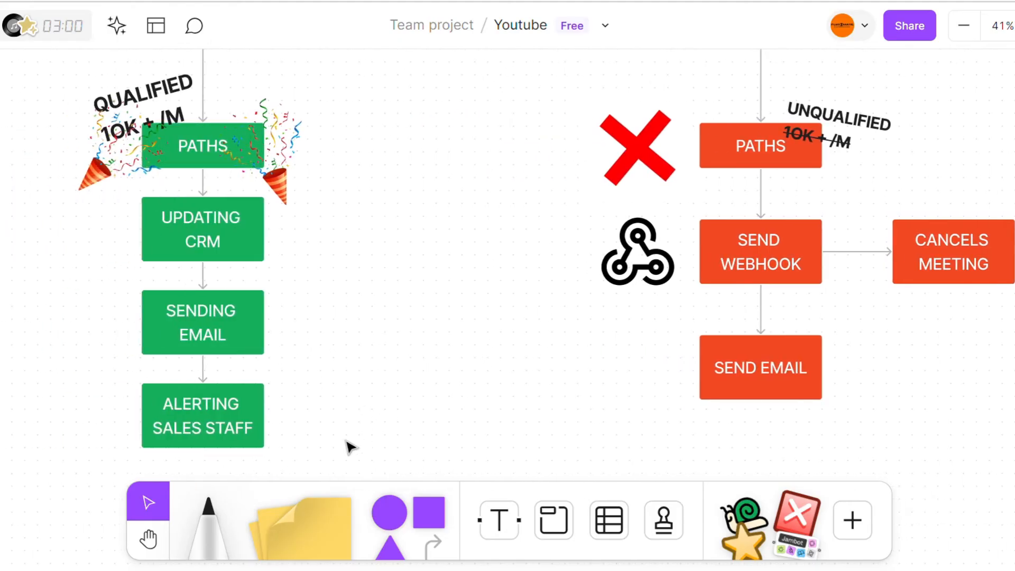
pyautogui.moveTo(313, 494)
pyautogui.mouseDown()
pyautogui.moveTo(161, 309)
pyautogui.moveTo(223, 177)
pyautogui.moveTo(296, 503)
pyautogui.mouseUp()
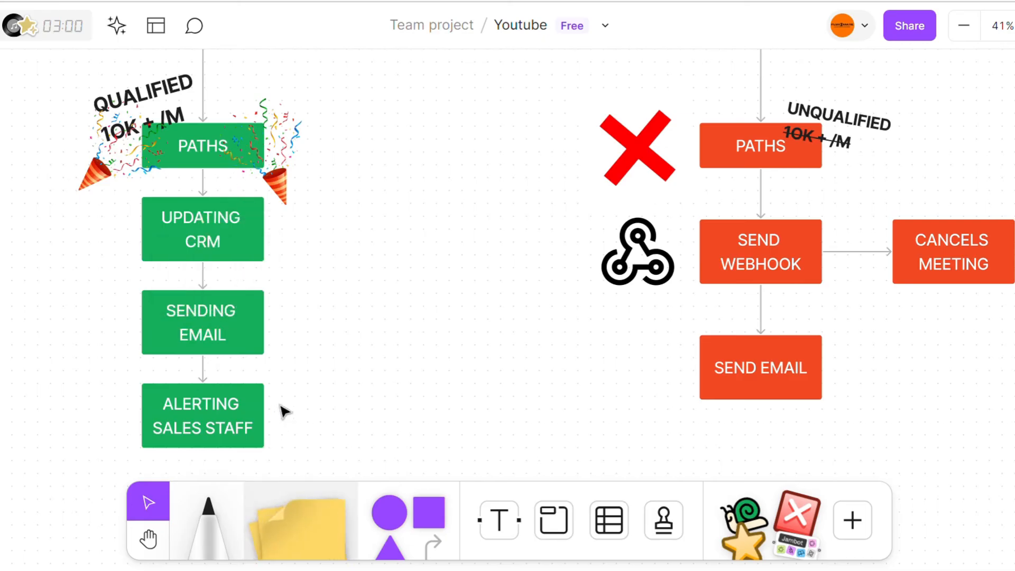
pyautogui.moveTo(298, 425); pyautogui.dragTo(251, 327)
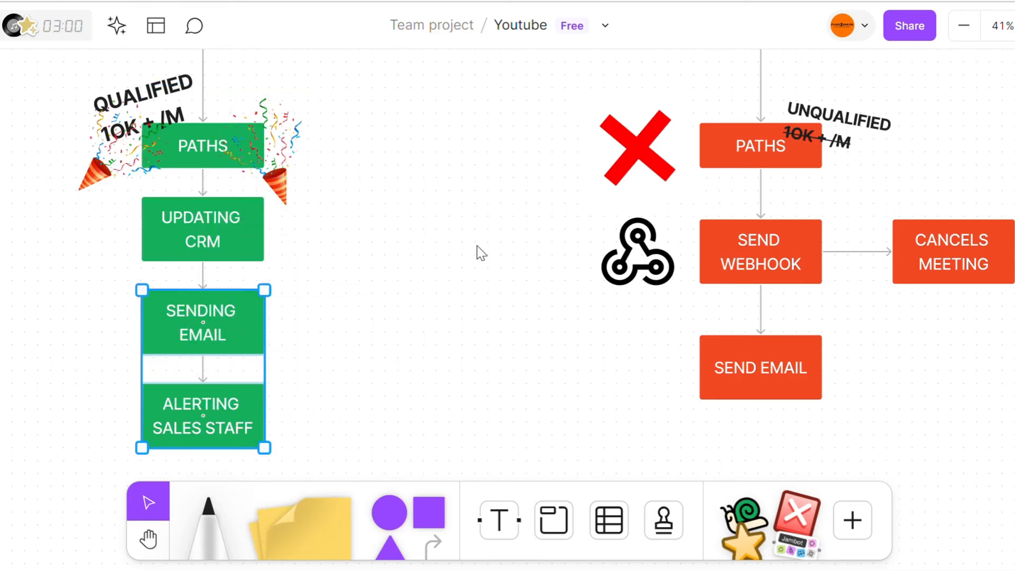
pyautogui.click(452, 127)
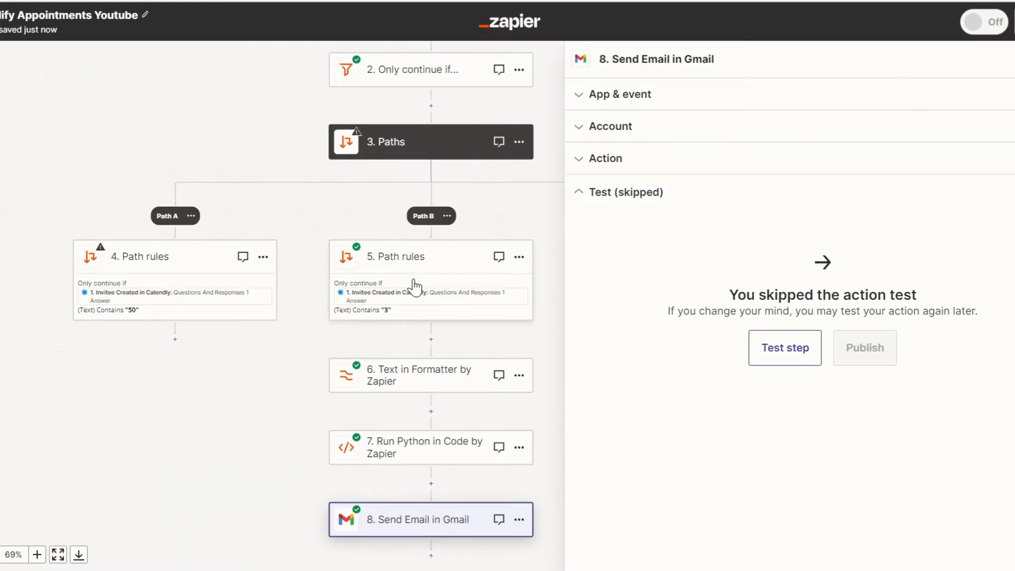
pyautogui.scroll(-2, 408, 288)
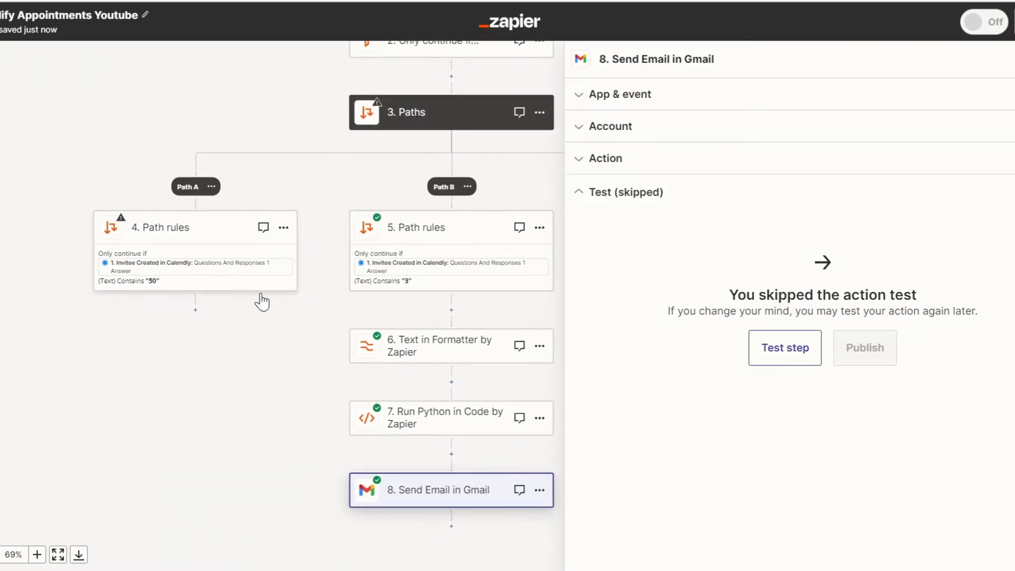
# Back in Zapier, add a Slack step with the Send Channel Message event after Path A's rules and skip its test.
pyautogui.click(196, 311)
pyautogui.click(195, 310)
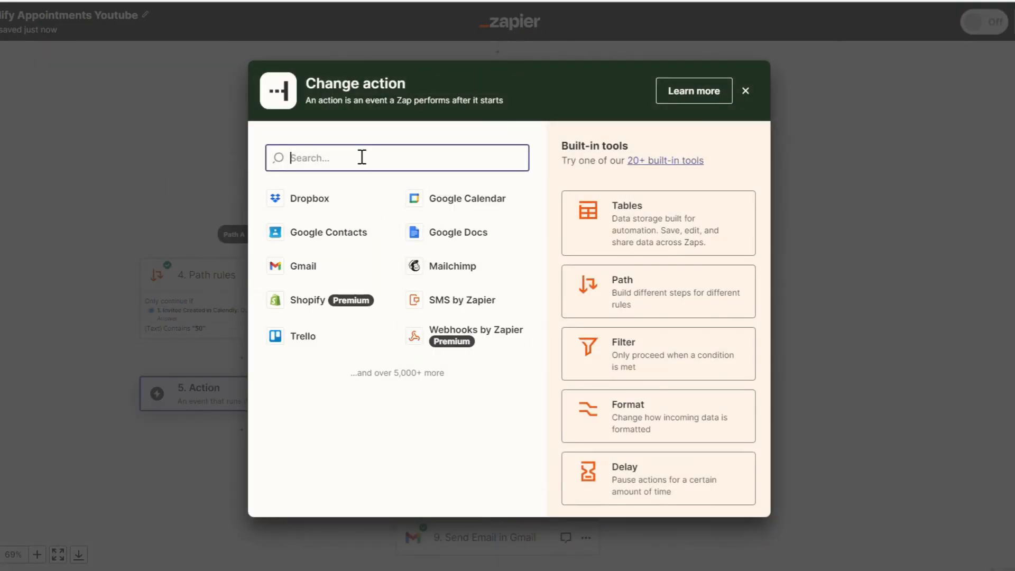
pyautogui.write('slack')
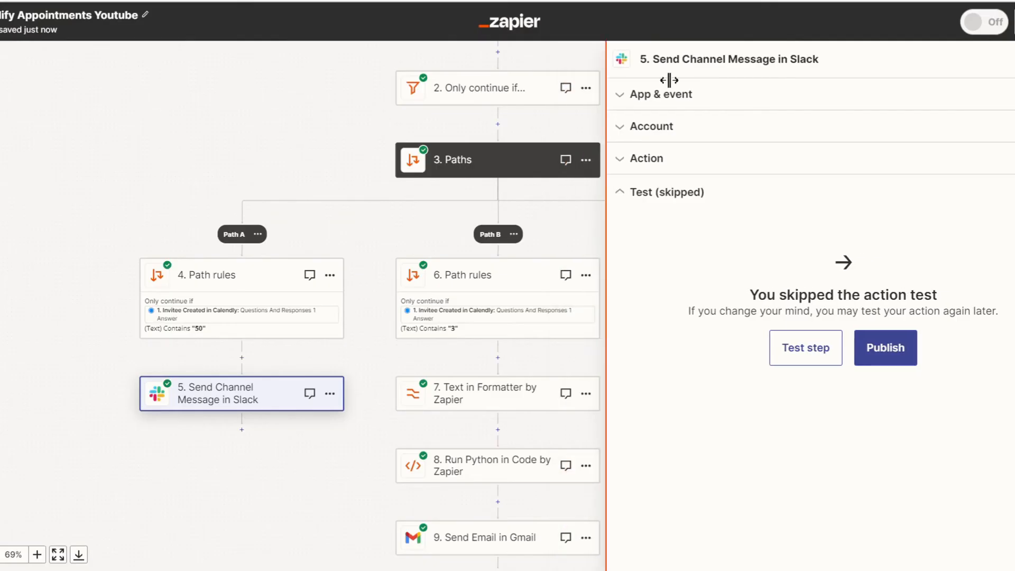
# Review the complete Zap from the Calendly trigger through both paths and compare it with the FigJam flowchart.
pyautogui.scroll(3, 581, 308)
pyautogui.scroll(-2, 581, 308)
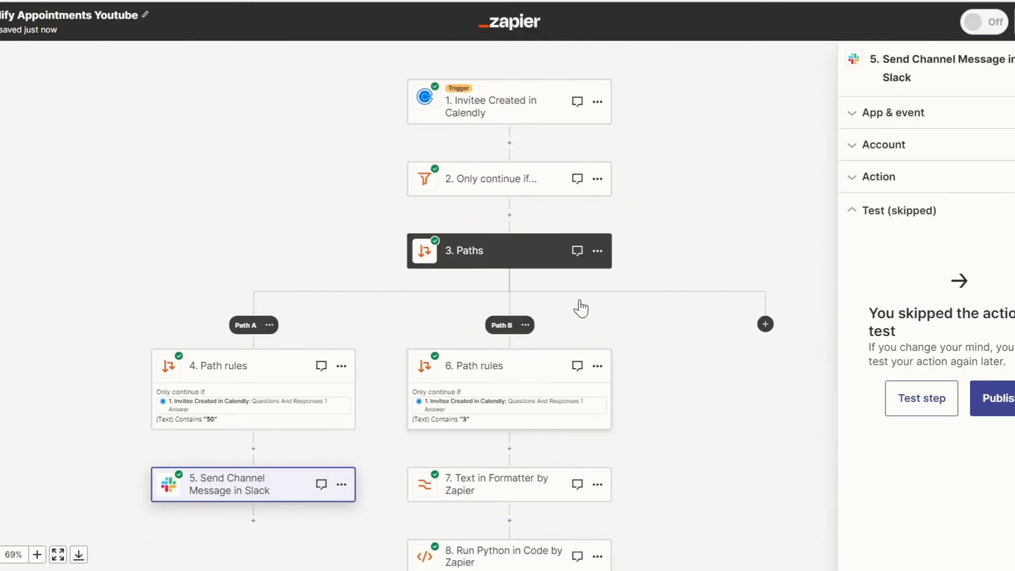
pyautogui.scroll(-2, 351, 255)
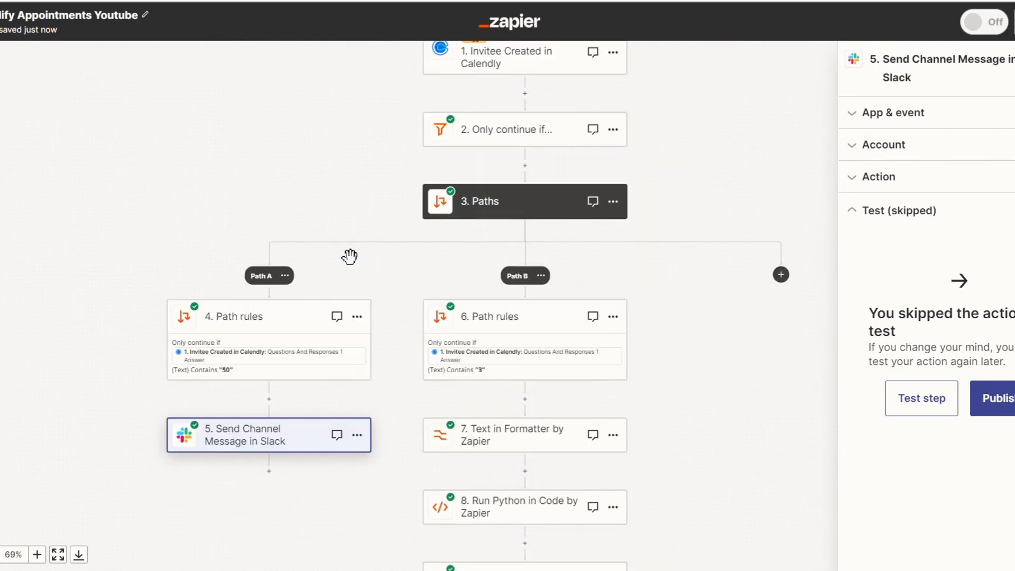
pyautogui.scroll(3, 351, 255)
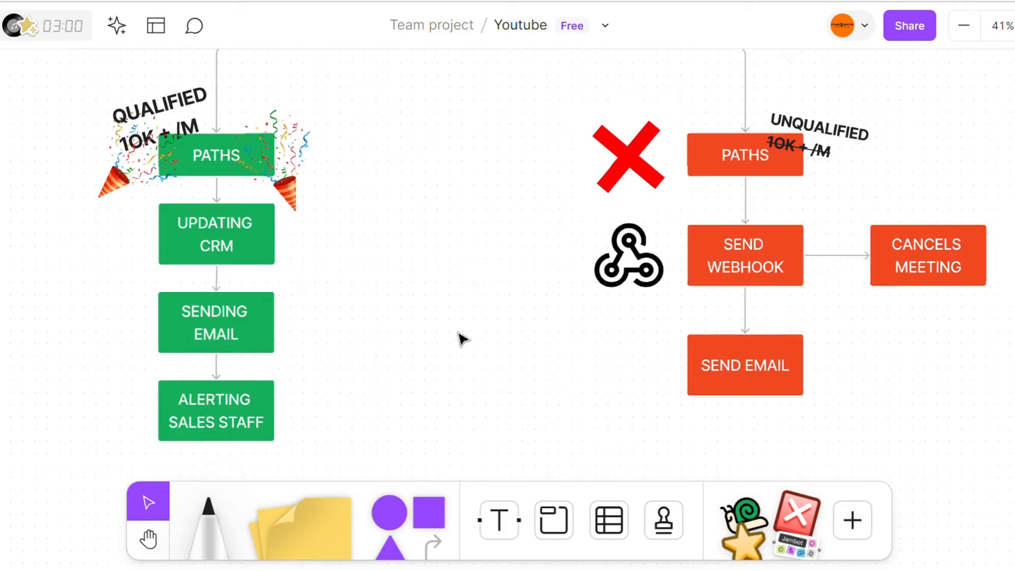
pyautogui.scroll(-5, 462, 340)
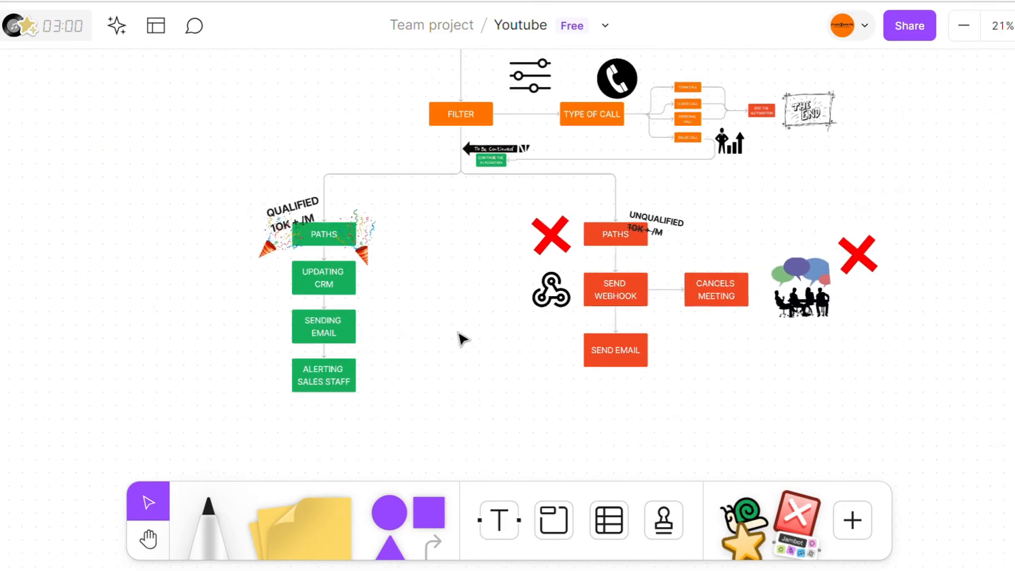
pyautogui.scroll(1, 463, 339)
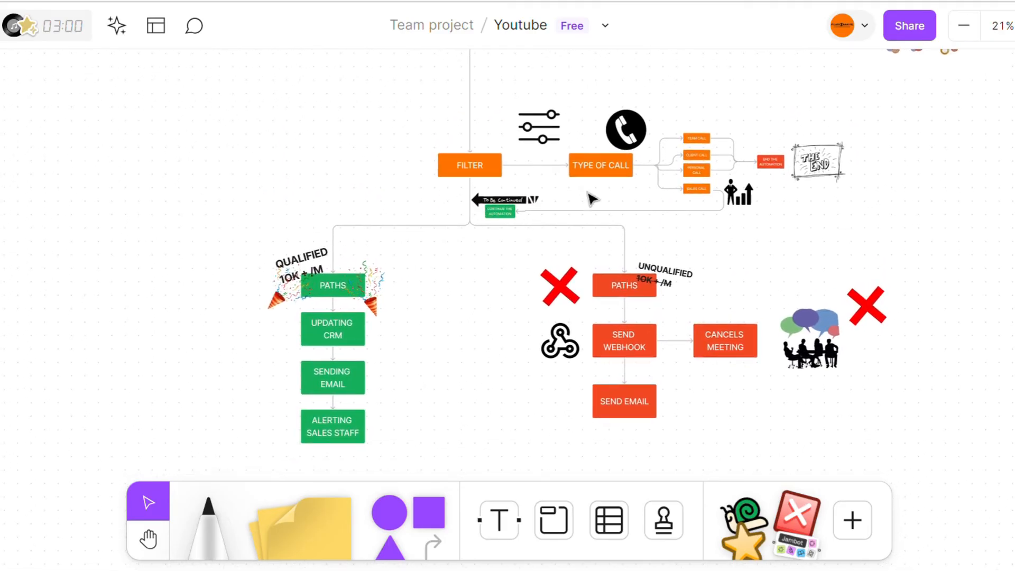
# Publish the Zap in Zapier and dismiss the notification.
pyautogui.scroll(5, 567, 304)
pyautogui.scroll(-5, 567, 304)
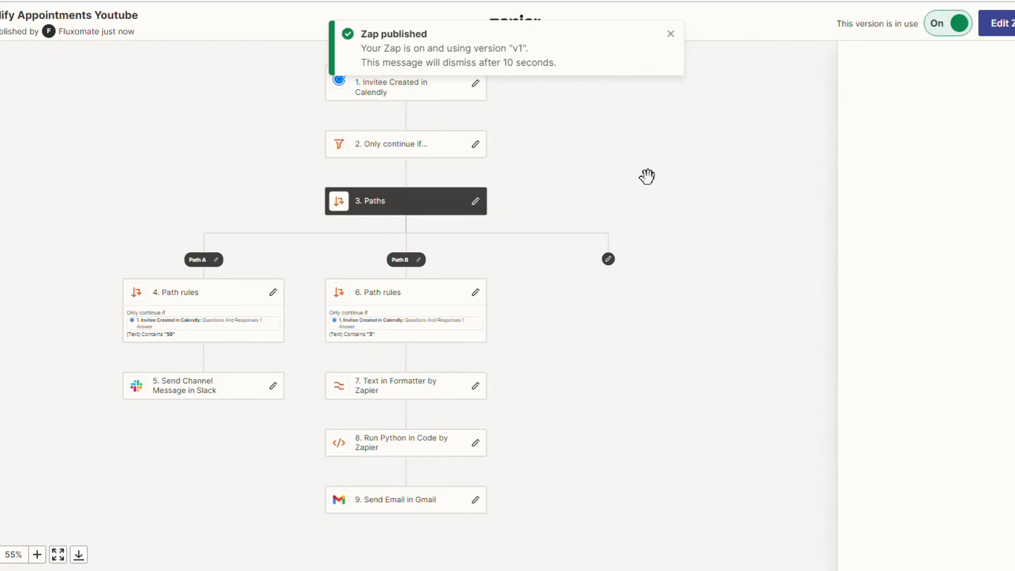
pyautogui.click(670, 34)
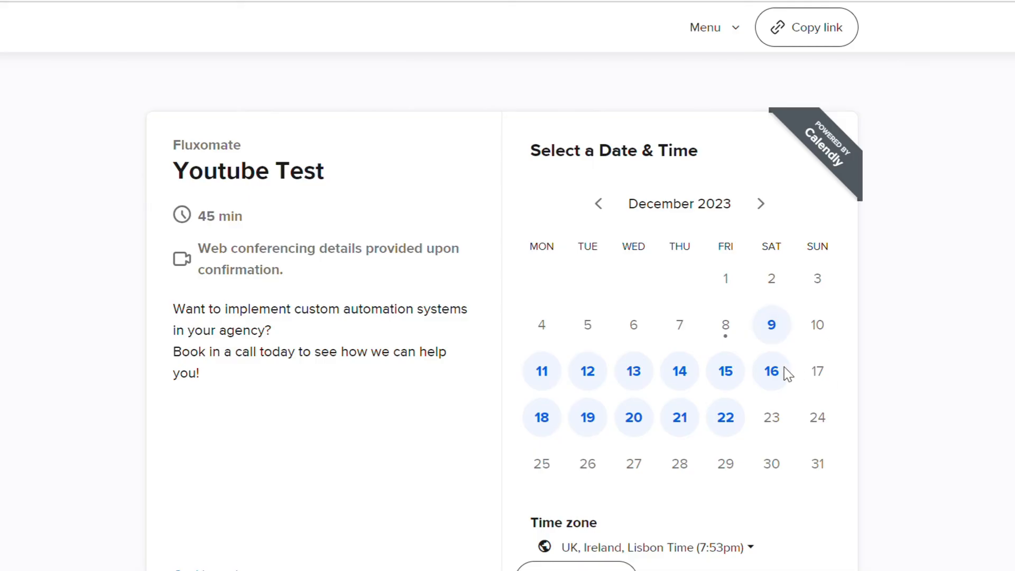
# On the Youtube Test booking page in Calendly, choose the 9:30am slot on Friday, December 15, 2023.
pyautogui.click(726, 373)
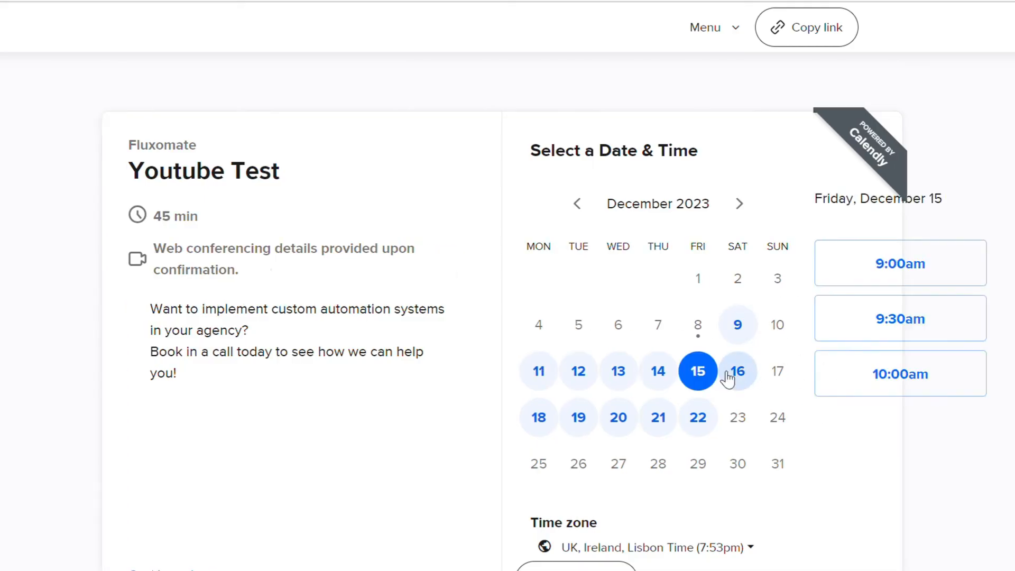
pyautogui.click(807, 323)
pyautogui.click(865, 322)
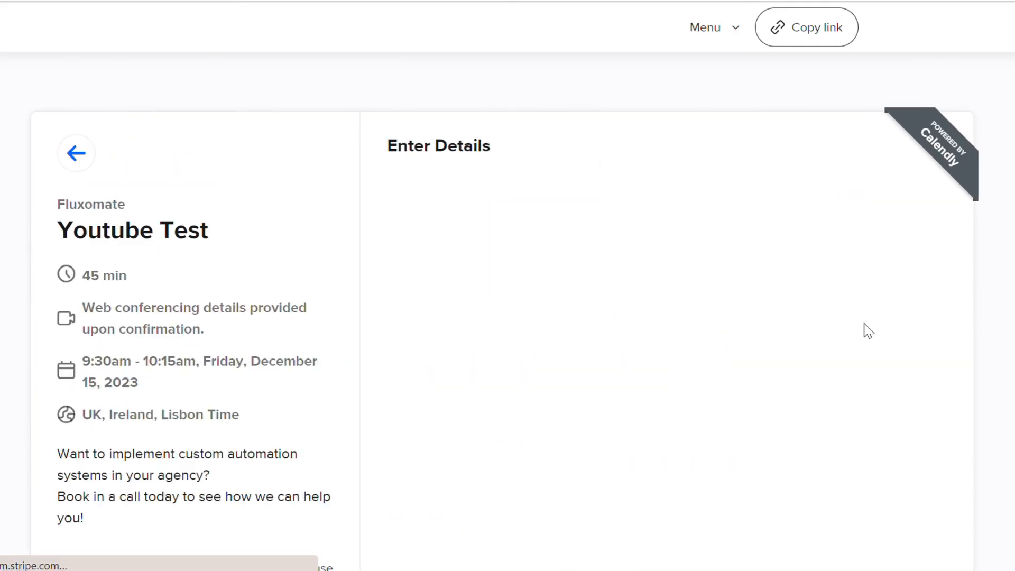
# Enter the invitee's first name and email address in the booking details.
pyautogui.click(483, 211)
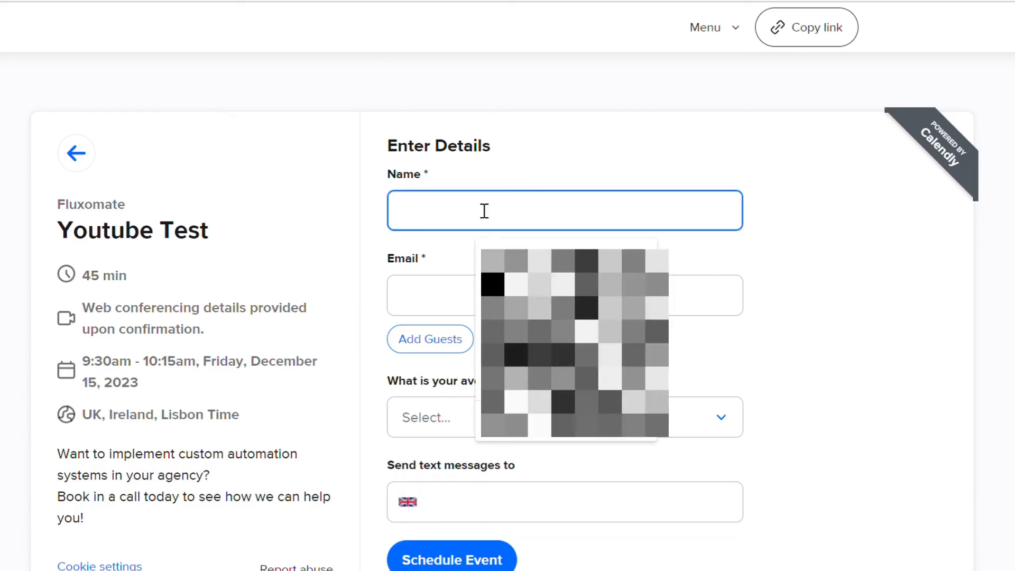
pyautogui.write('Leo')
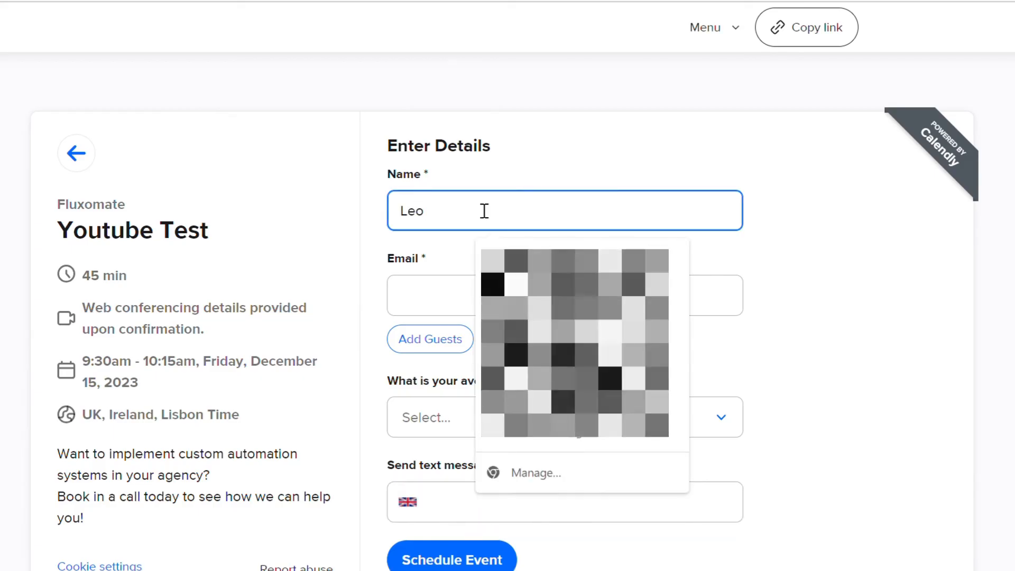
pyautogui.click(439, 289)
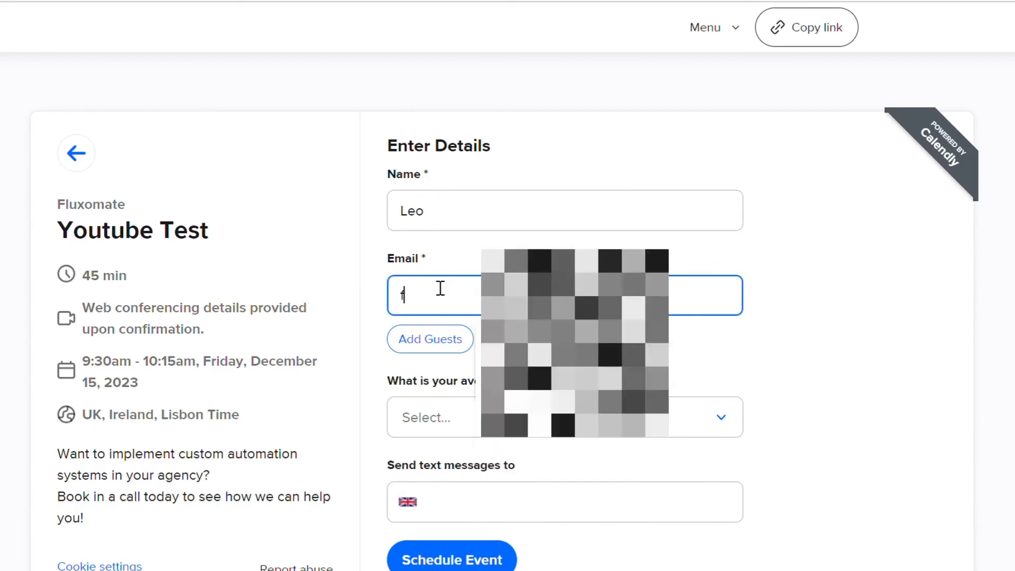
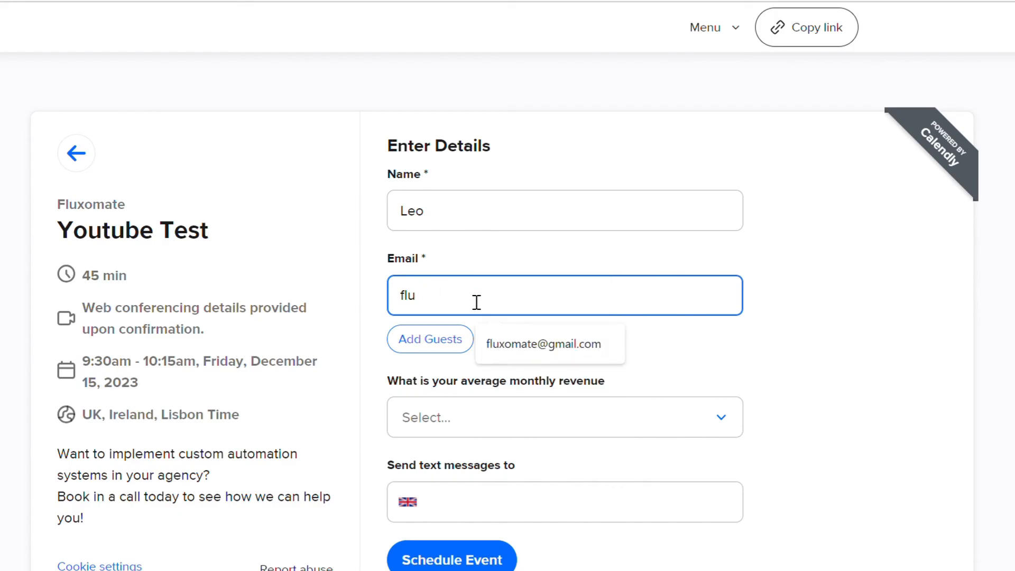
pyautogui.click(517, 345)
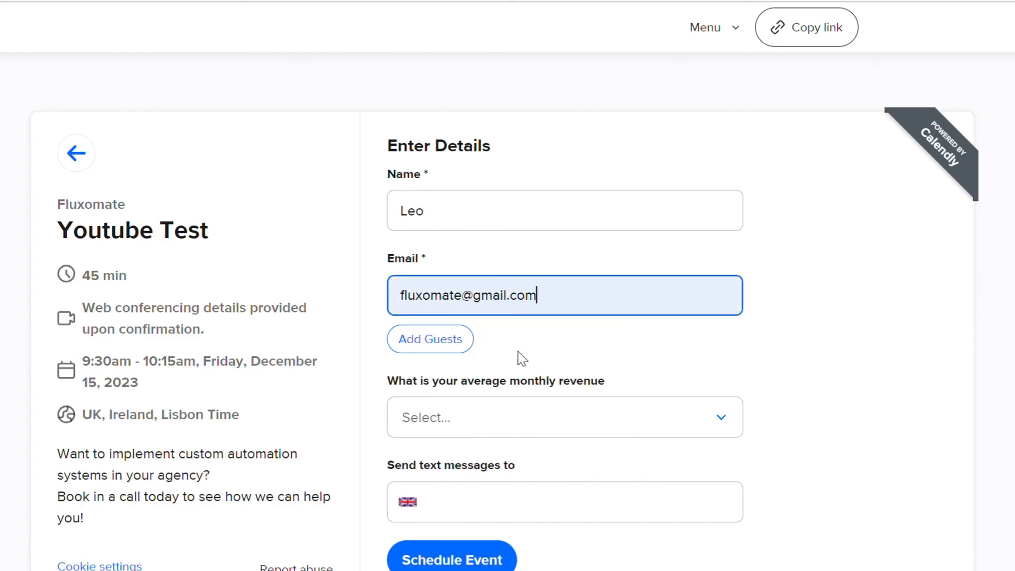
pyautogui.click(601, 343)
# Set the average monthly revenue to 3-10k/ M and schedule the event.
pyautogui.scroll(-1, 606, 351)
pyautogui.click(576, 364)
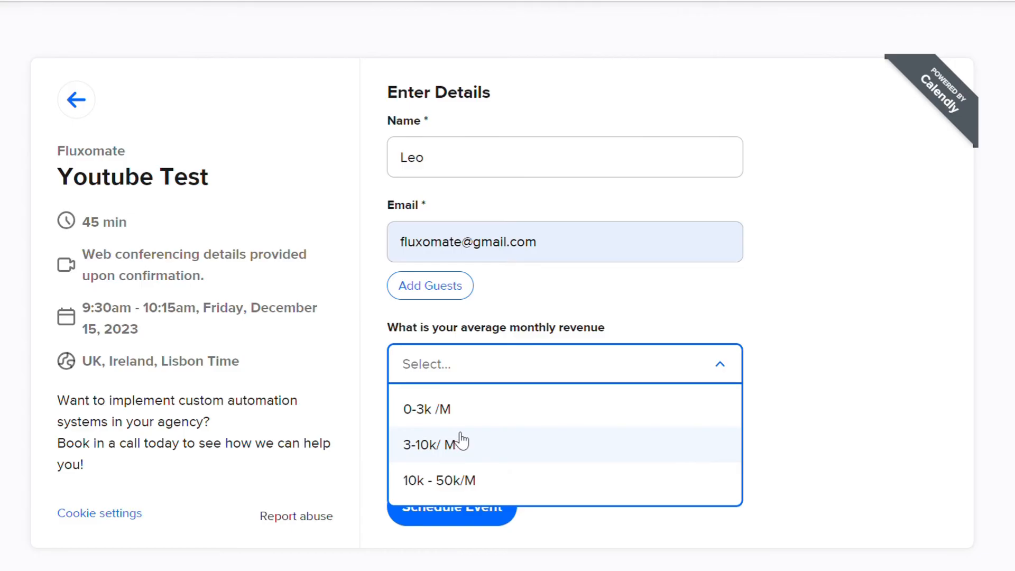
pyautogui.click(494, 440)
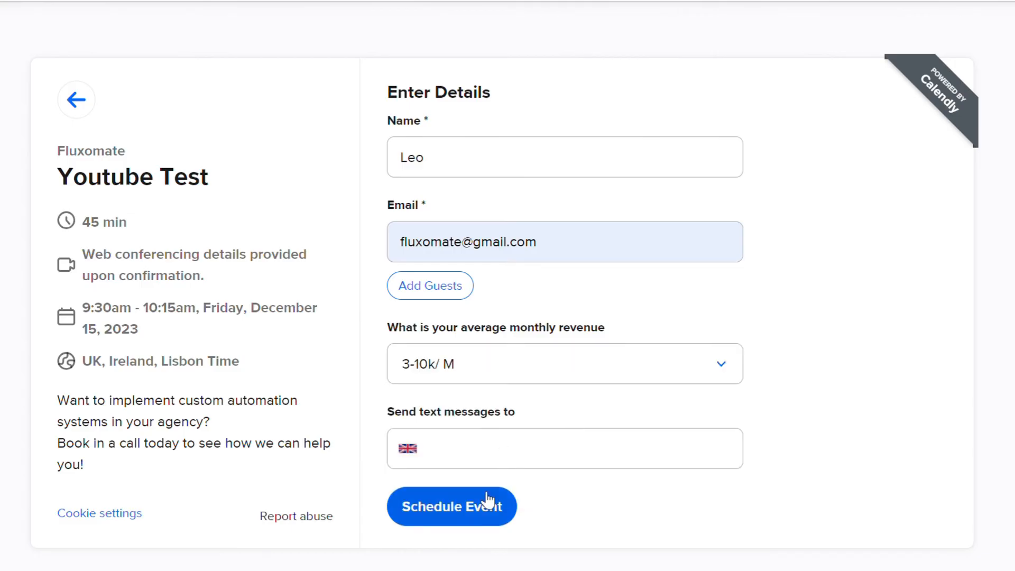
pyautogui.click(465, 506)
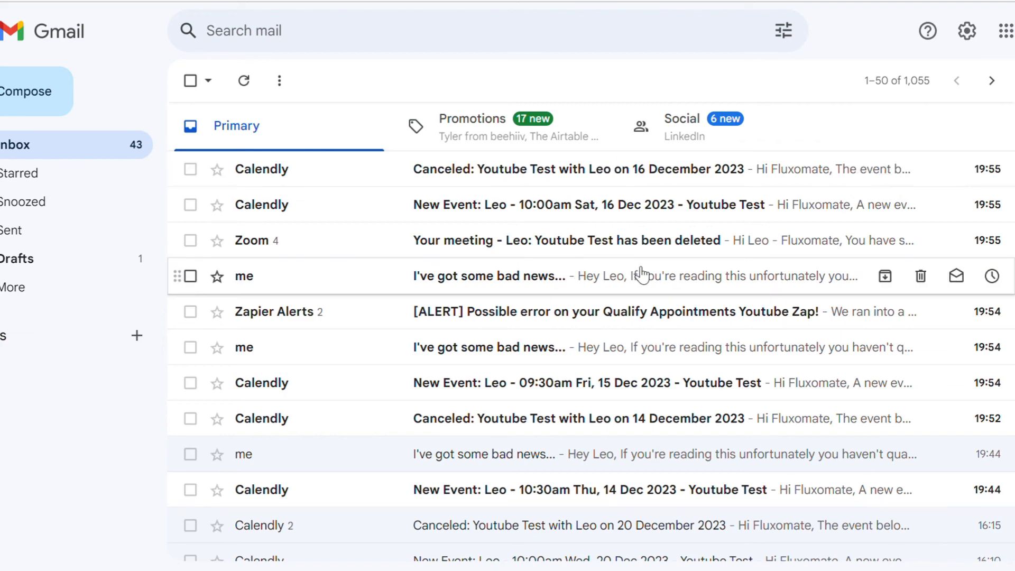
# In Gmail, read the "I've got some bad news..." email and the Calendly cancellation notice for the 16 December 2023 Youtube Test event.
pyautogui.click(704, 275)
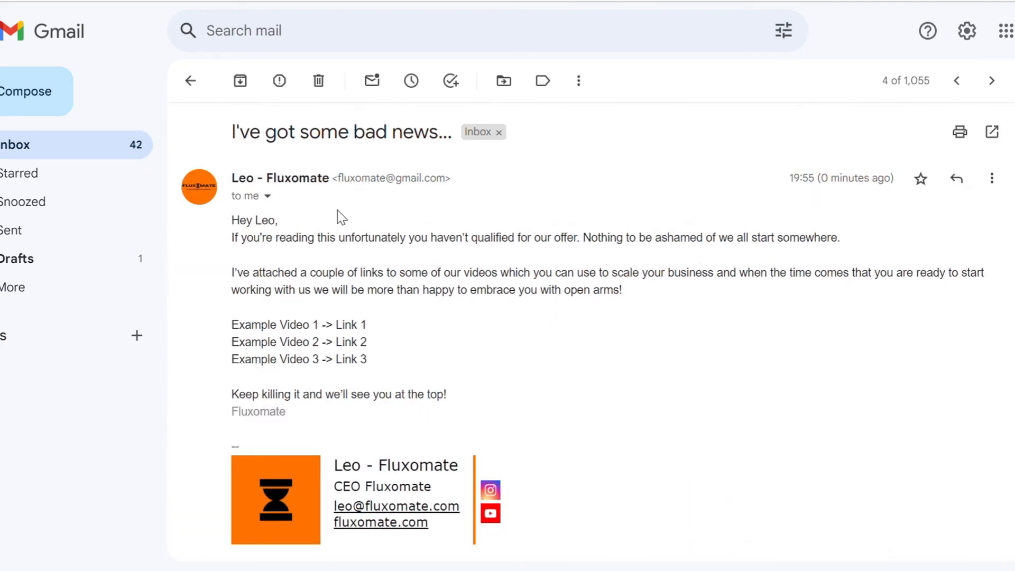
pyautogui.moveTo(242, 221); pyautogui.dragTo(480, 331)
pyautogui.click(353, 312)
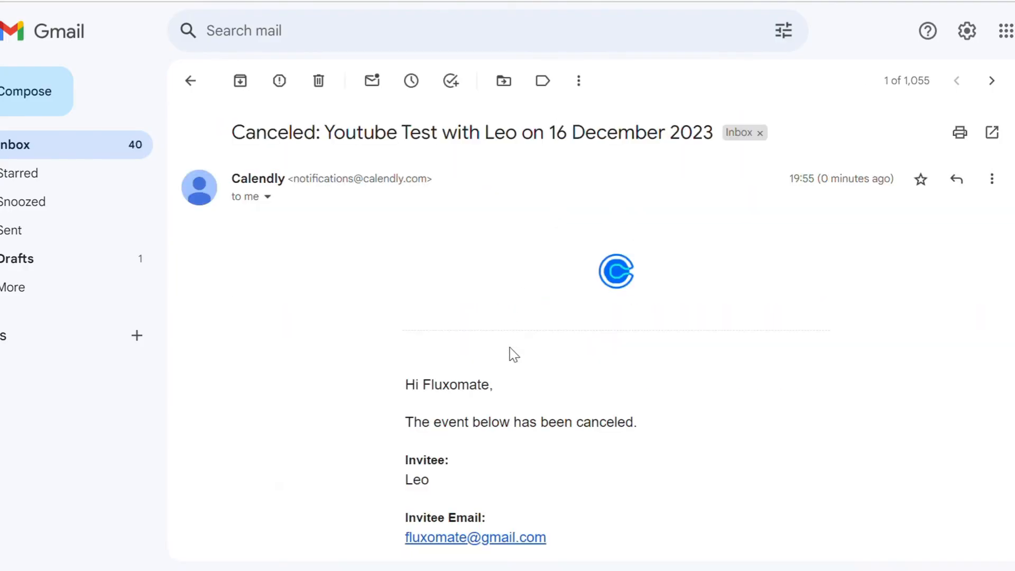
pyautogui.scroll(-5, 512, 352)
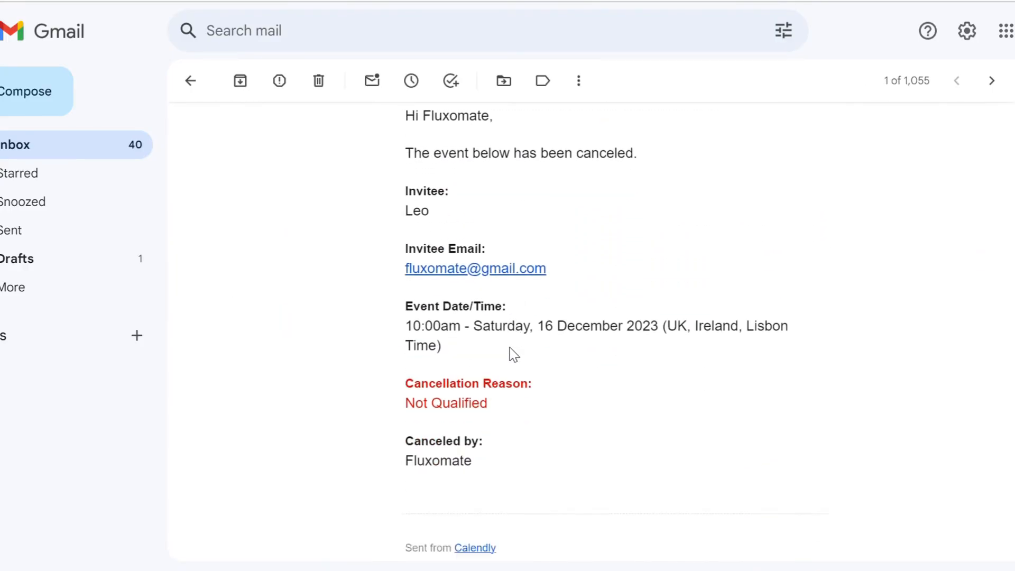
pyautogui.scroll(-1, 510, 349)
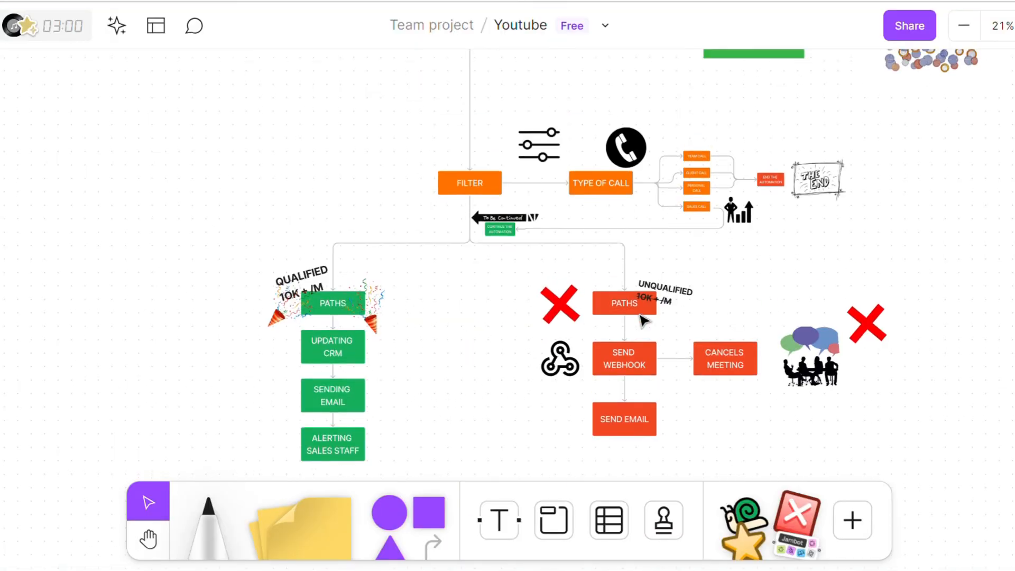
# Switch to the Youtube board in FigJam and review the automation flowchart from the new Calendly call through the filter to the qualified and unqualified paths.
pyautogui.scroll(-5, 641, 319)
pyautogui.scroll(-2, 641, 319)
pyautogui.scroll(2, 431, 170)
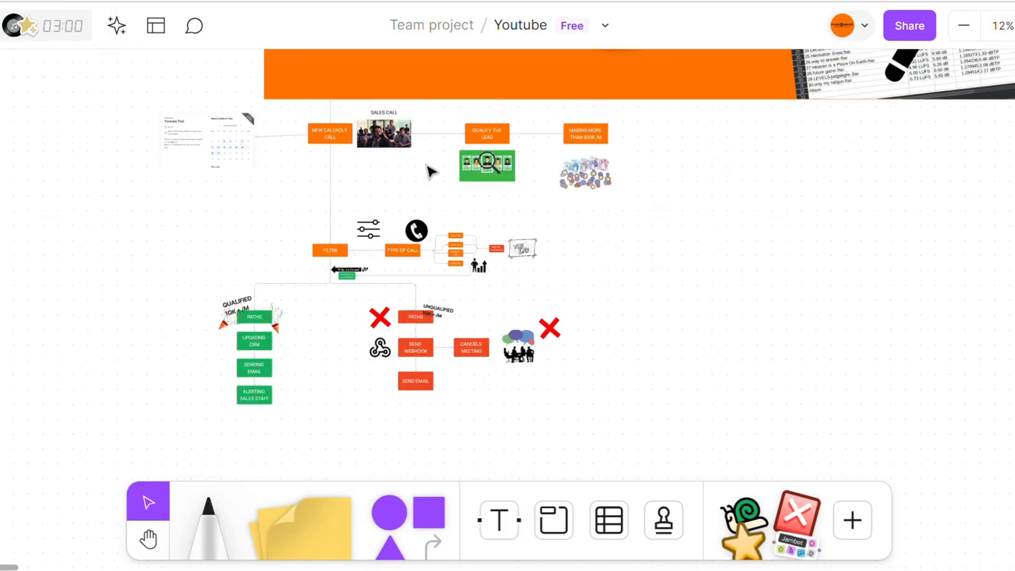
pyautogui.scroll(5, 430, 170)
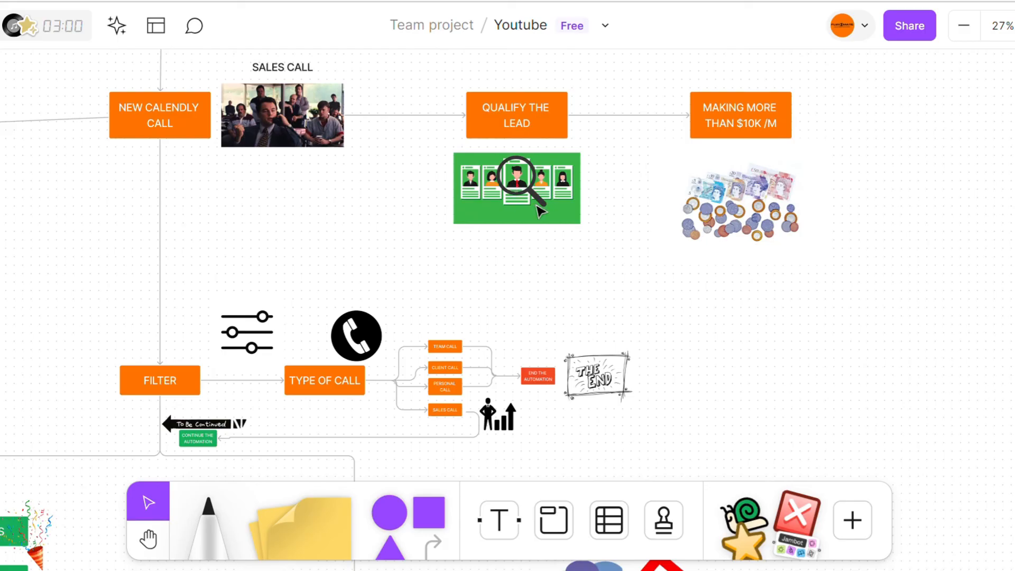
pyautogui.scroll(-5, 540, 211)
pyautogui.scroll(-1, 539, 212)
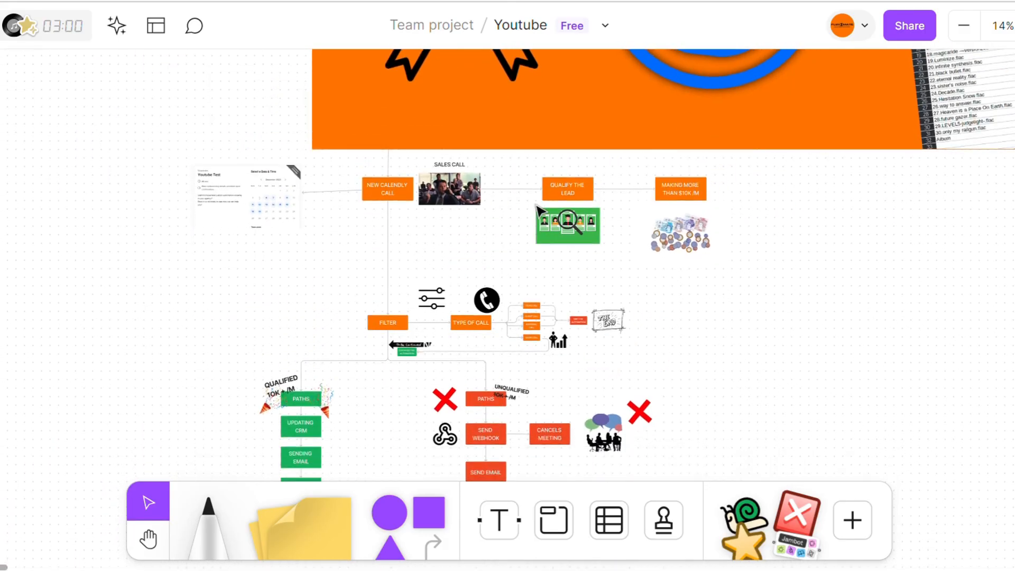
pyautogui.scroll(2, 539, 211)
pyautogui.scroll(2, 539, 210)
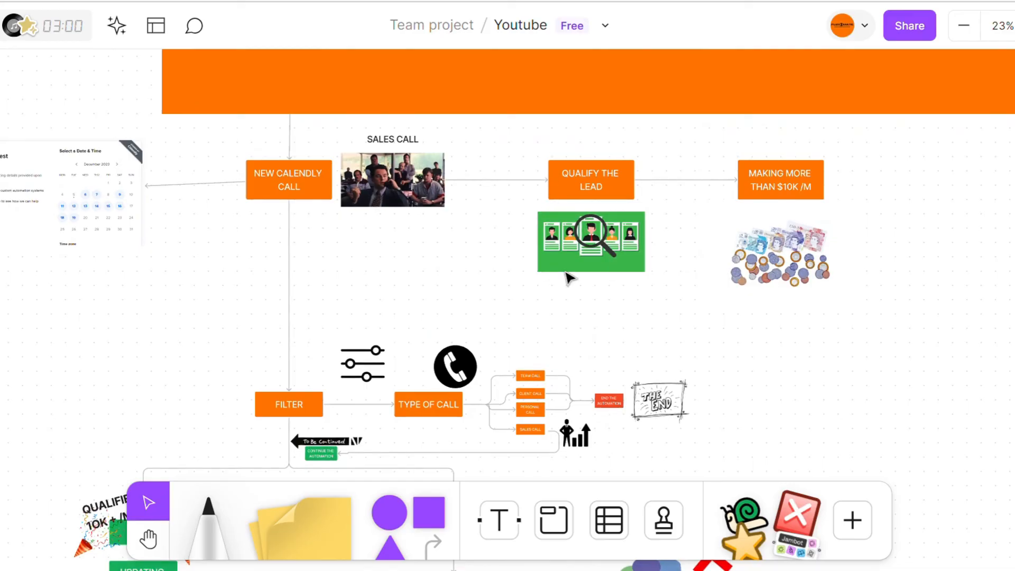
pyautogui.scroll(-2, 568, 277)
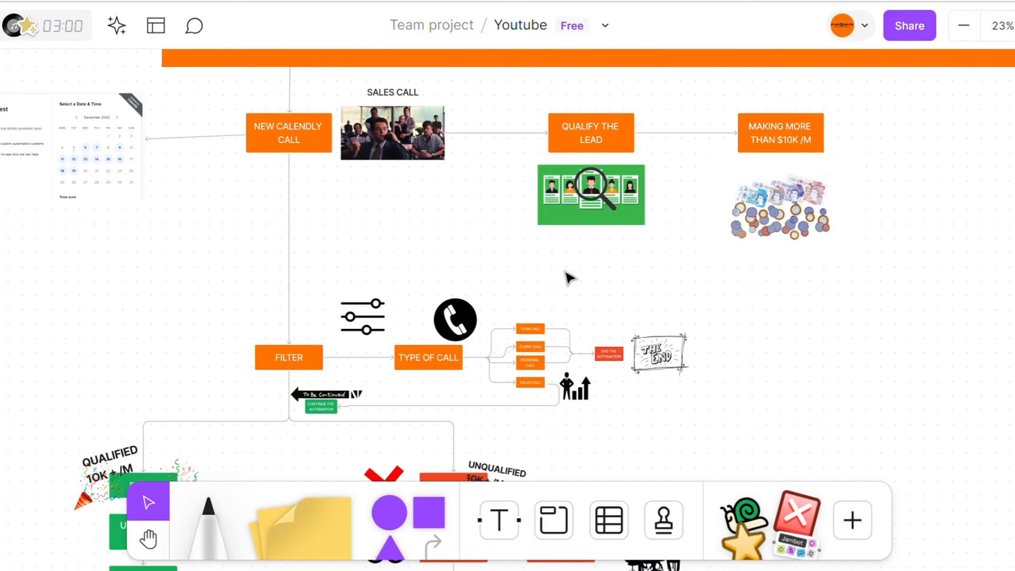
pyautogui.scroll(-2, 641, 231)
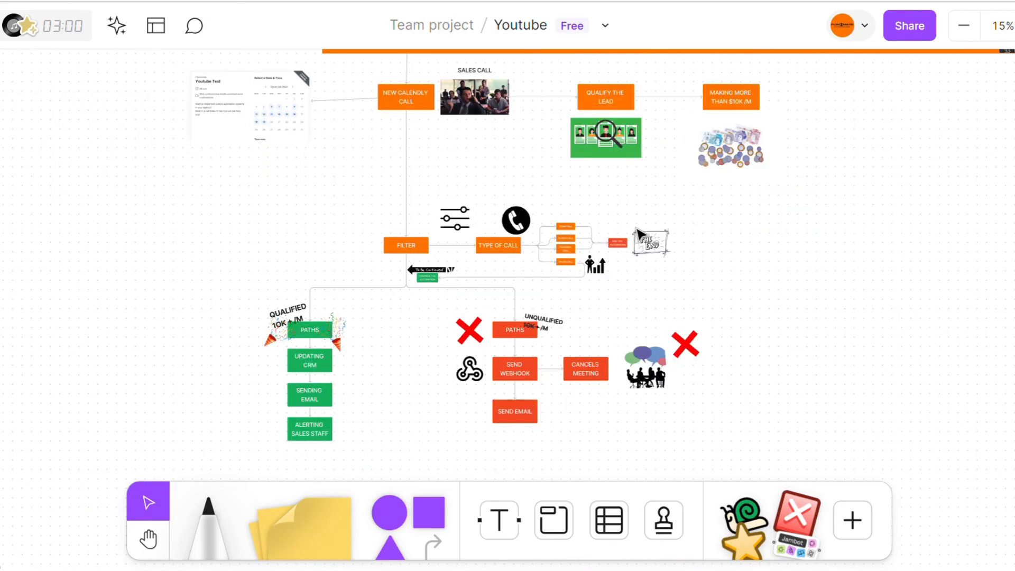